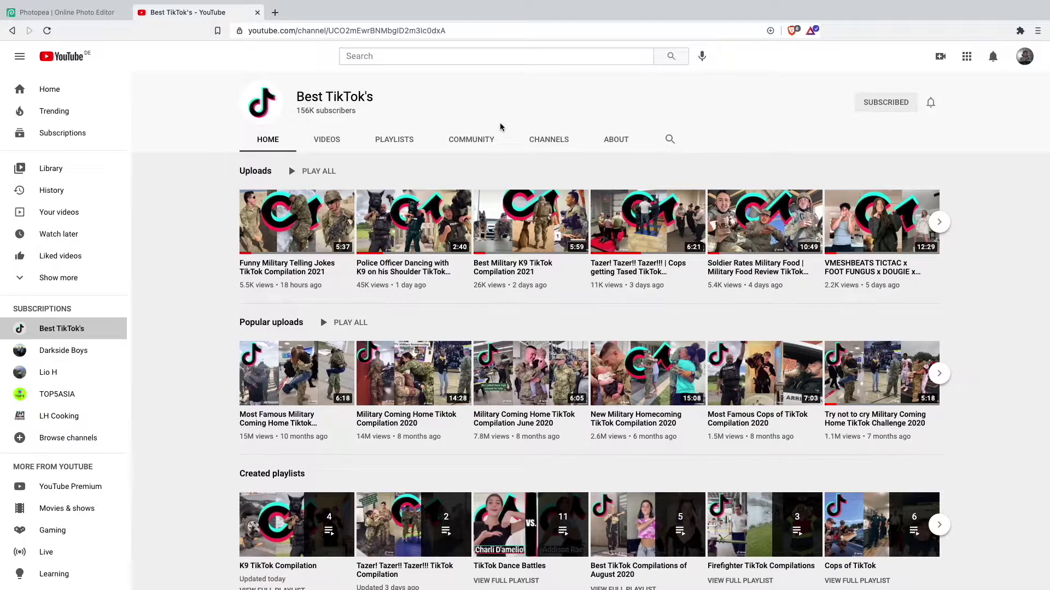
- View the Best TikTok's channel Videos list, then close the YouTube tab, leaving Photopea open
{"action": "left_click", "coordinate": [70, 13]}
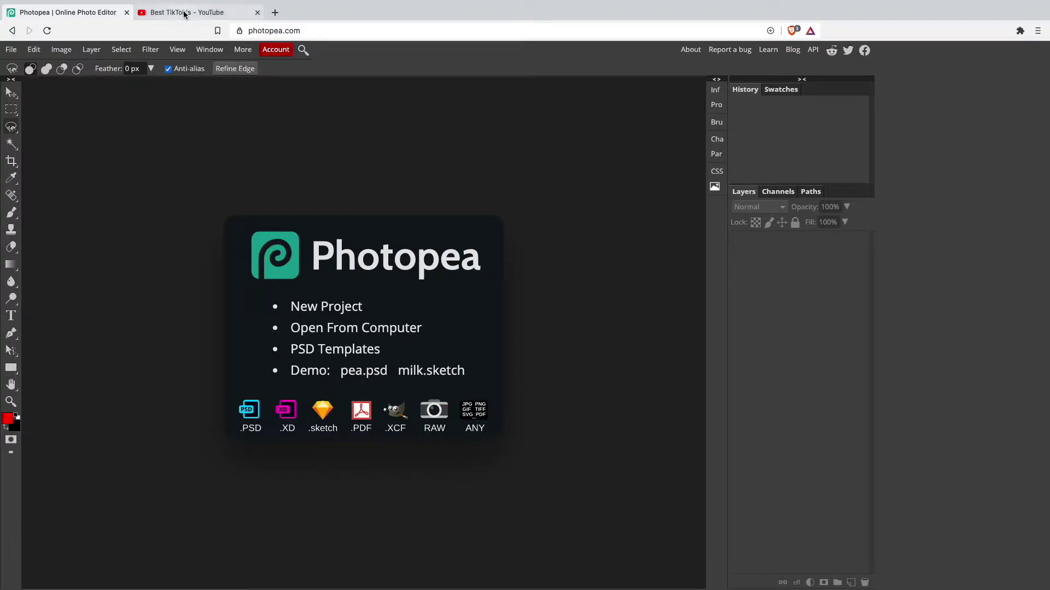
{"action": "left_click", "coordinate": [212, 10]}
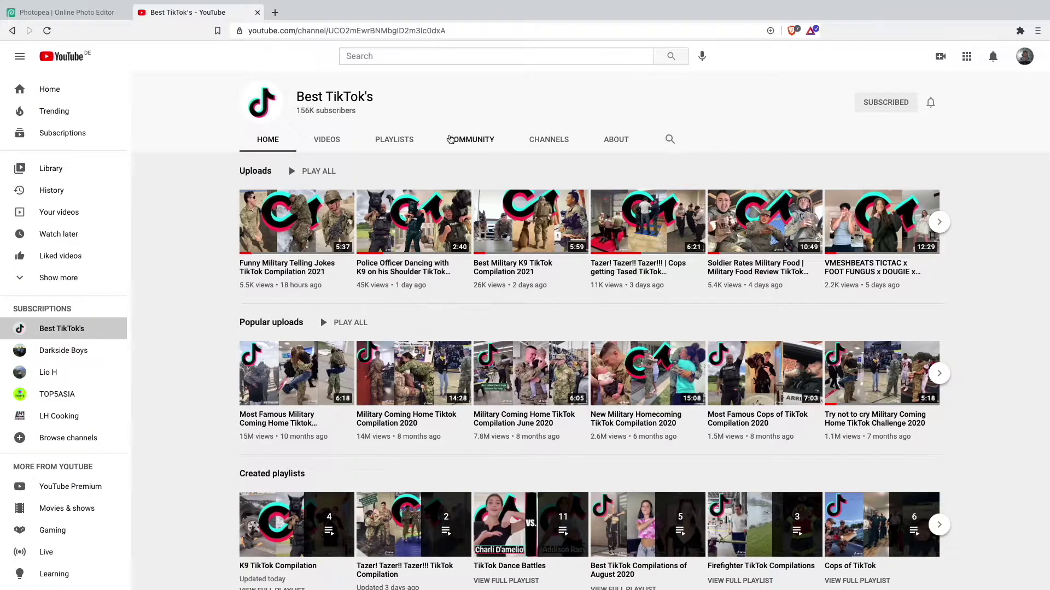
{"action": "left_click", "coordinate": [327, 140]}
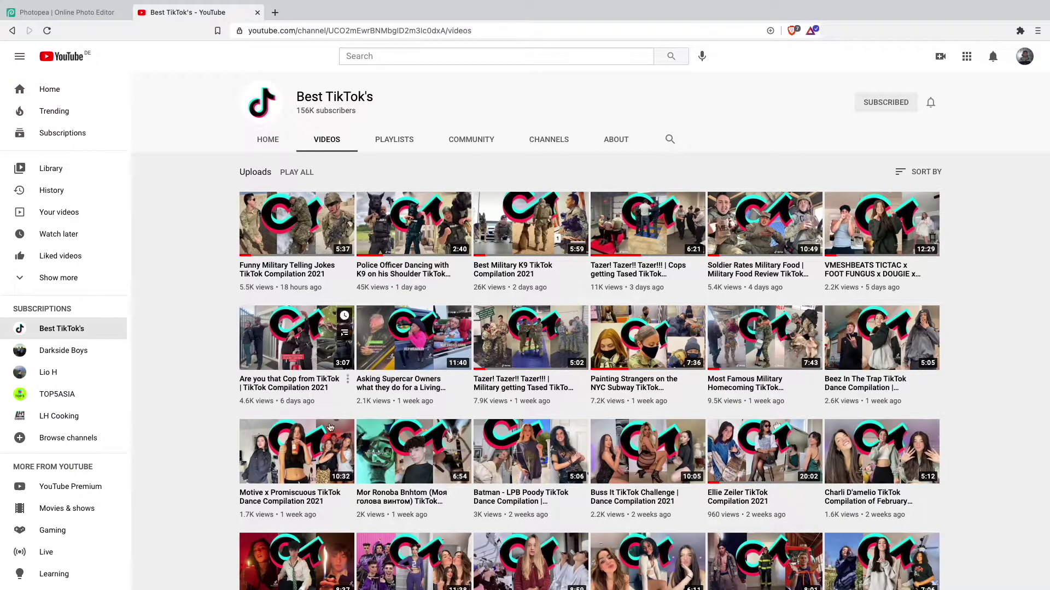
{"action": "left_click", "coordinate": [73, 20]}
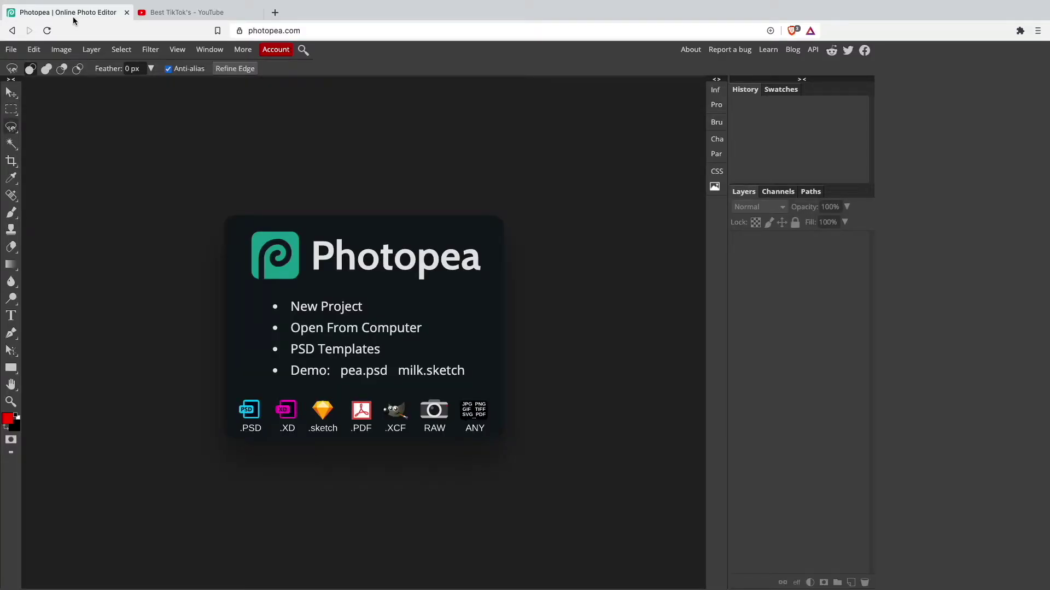
{"action": "left_click", "coordinate": [257, 12]}
- Create a blank white 1280×720 project and take the browser out of full screen
{"action": "left_click", "coordinate": [327, 306]}
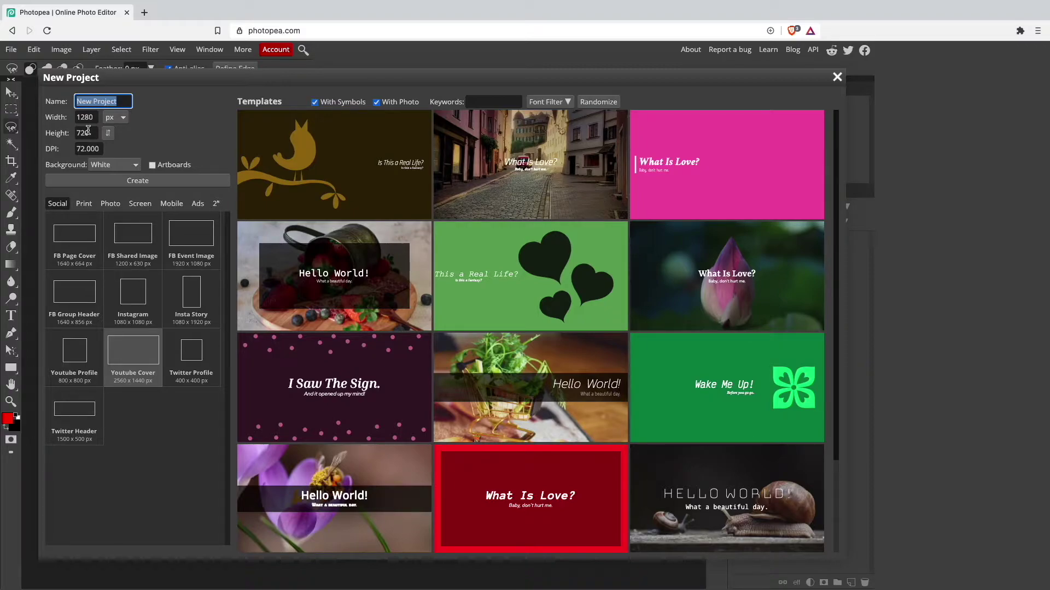
{"action": "left_click", "coordinate": [139, 184]}
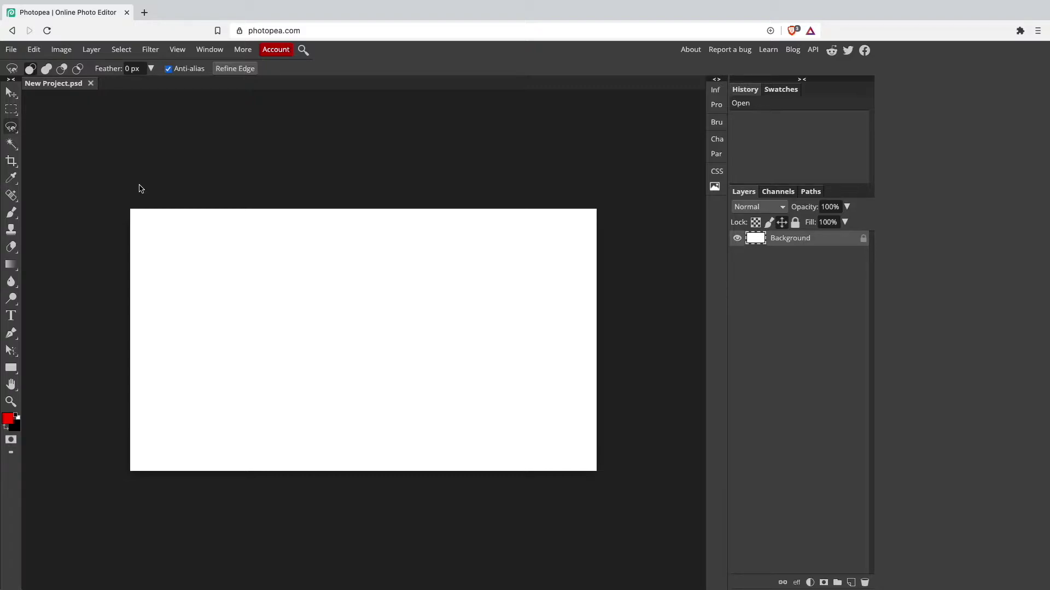
{"action": "left_click", "coordinate": [37, 21]}
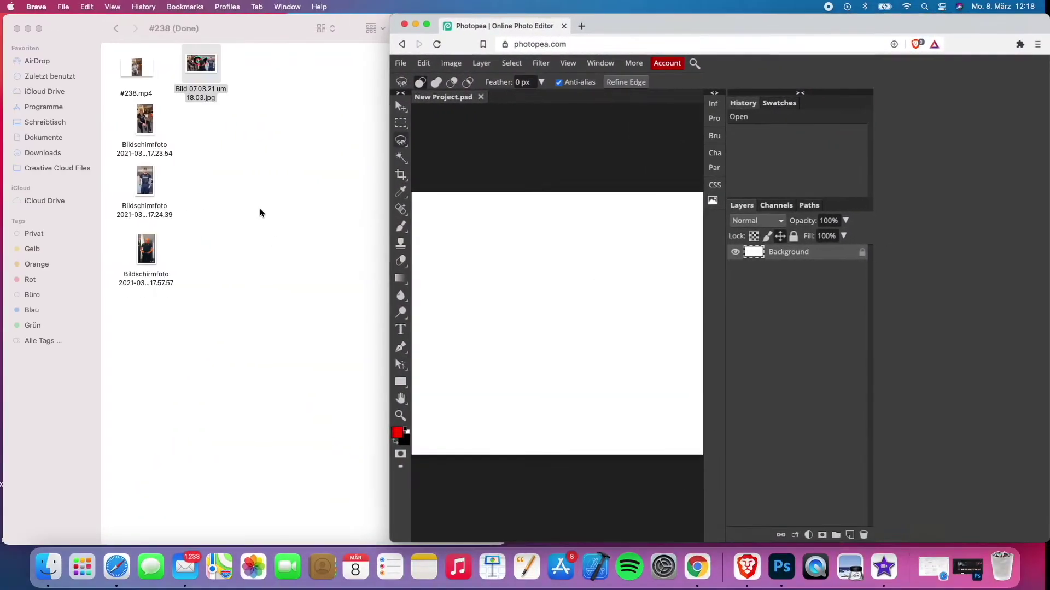
- Quick Look through the three officer screenshots, then select the seated officer screenshot
{"action": "left_click", "coordinate": [158, 127]}
{"action": "key", "text": "space"}
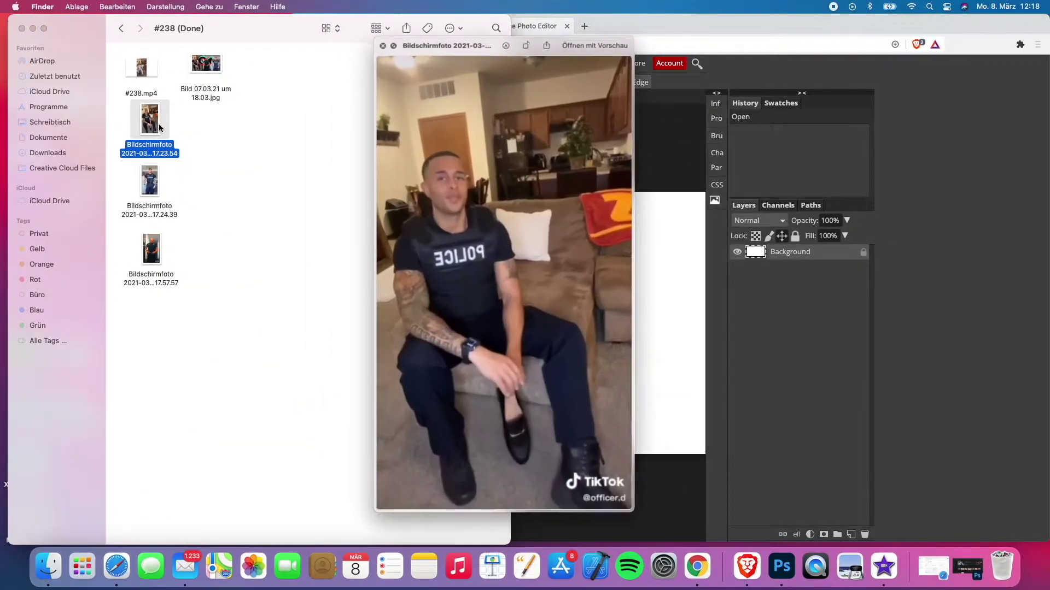
{"action": "key", "text": "Down"}
{"action": "key", "text": "Down"}
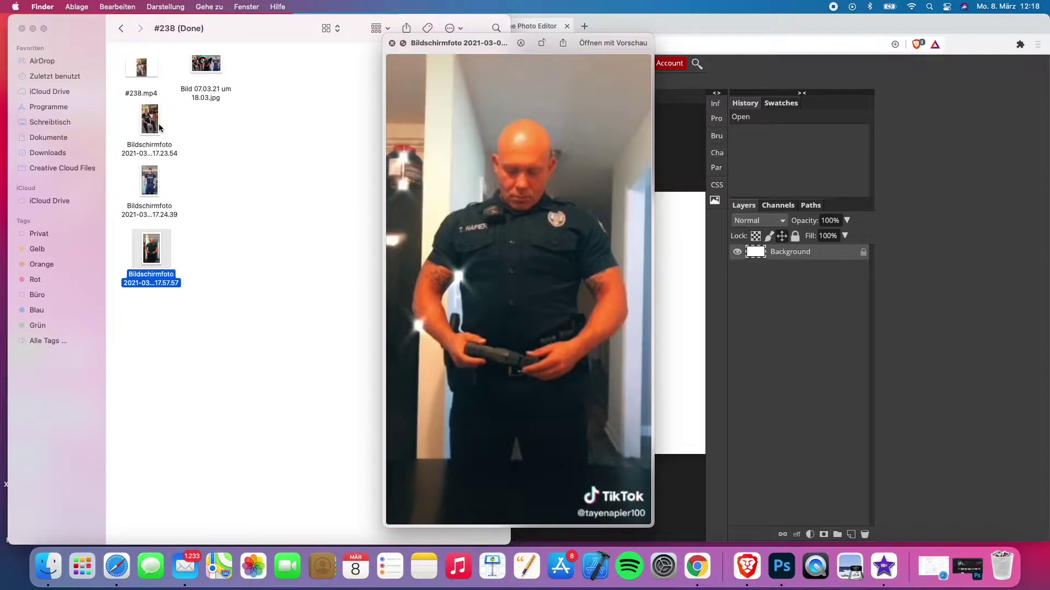
{"action": "key", "text": "Up"}
{"action": "key", "text": "Up"}
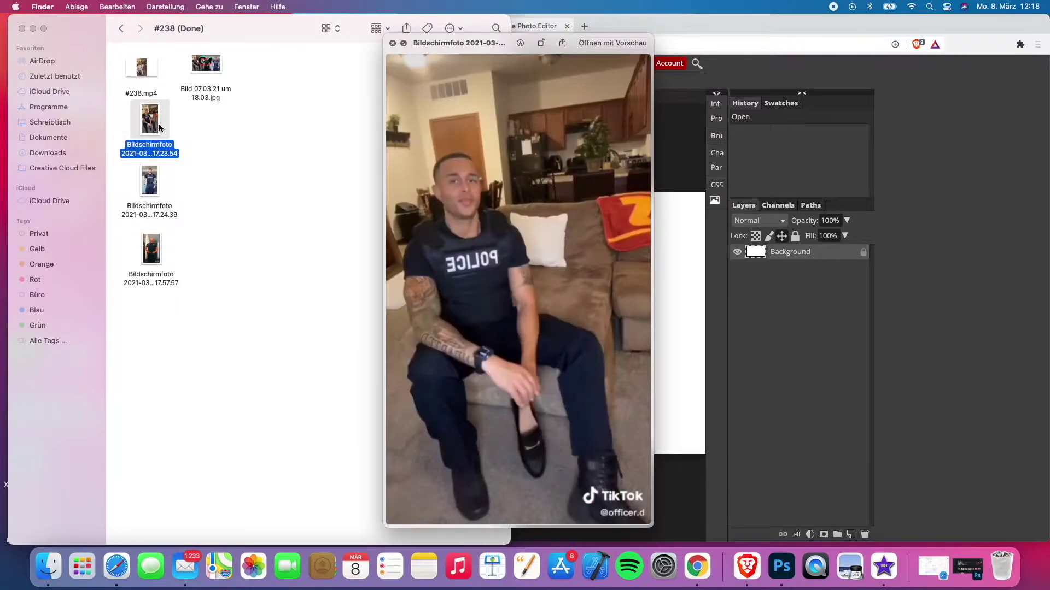
{"action": "key", "text": "Down"}
{"action": "key", "text": "Down"}
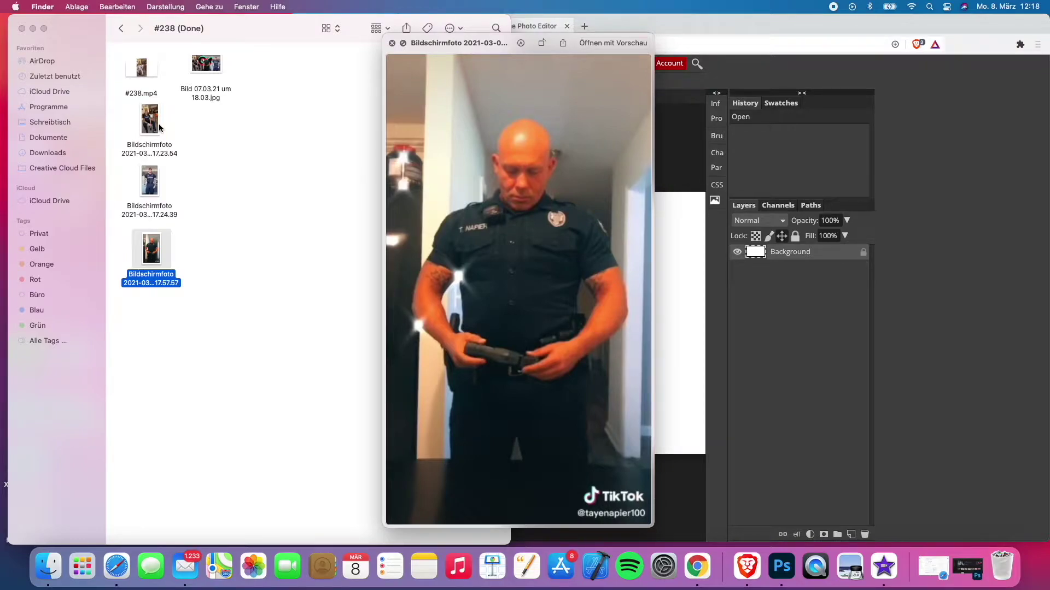
{"action": "key", "text": "space"}
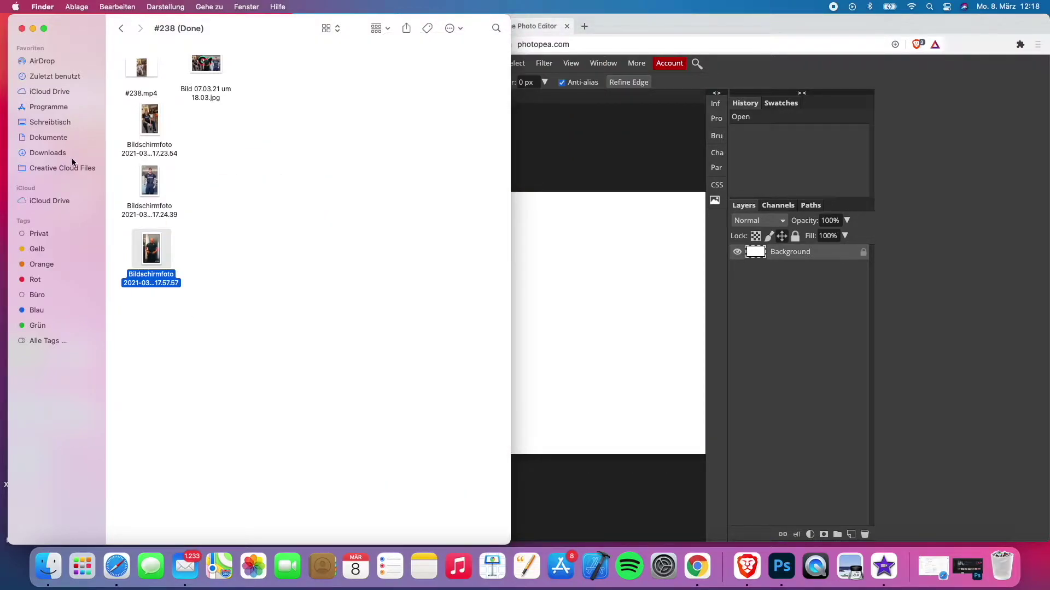
{"action": "left_click", "coordinate": [151, 119]}
- Place the seated officer screenshot into the project and roughly position it
{"action": "left_click_drag", "start_coordinate": [151, 120], "coordinate": [574, 270]}
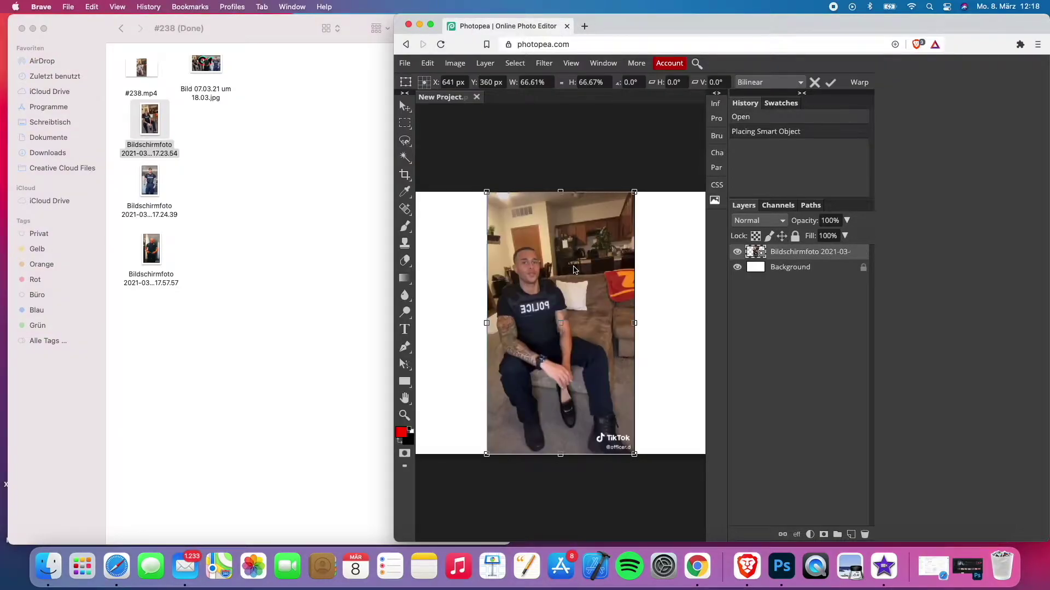
{"action": "left_click", "coordinate": [431, 26]}
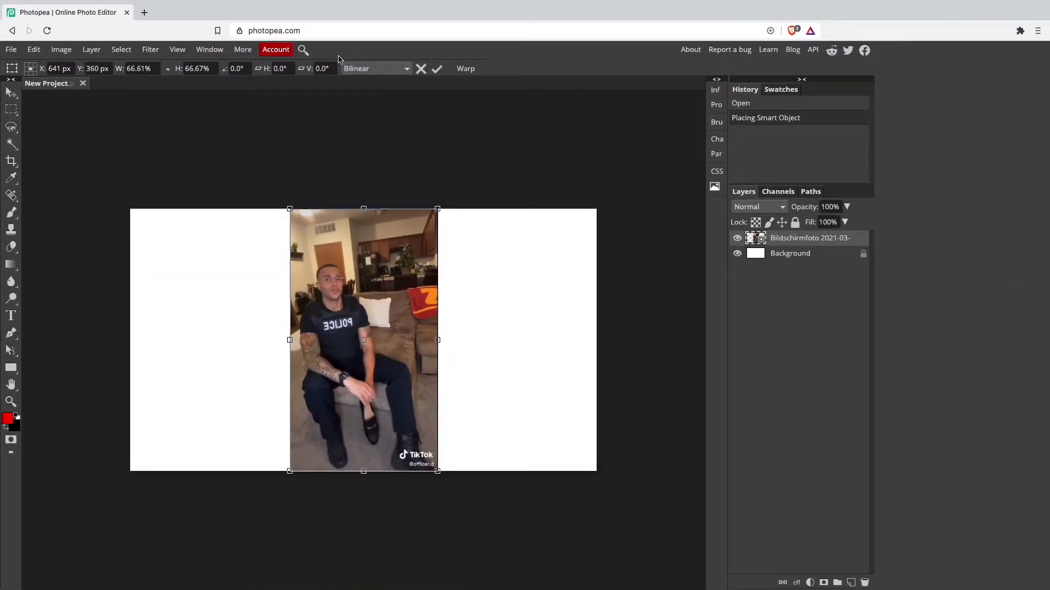
{"action": "left_click_drag", "start_coordinate": [326, 409], "coordinate": [278, 410]}
{"action": "left_click_drag", "start_coordinate": [283, 365], "coordinate": [281, 273]}
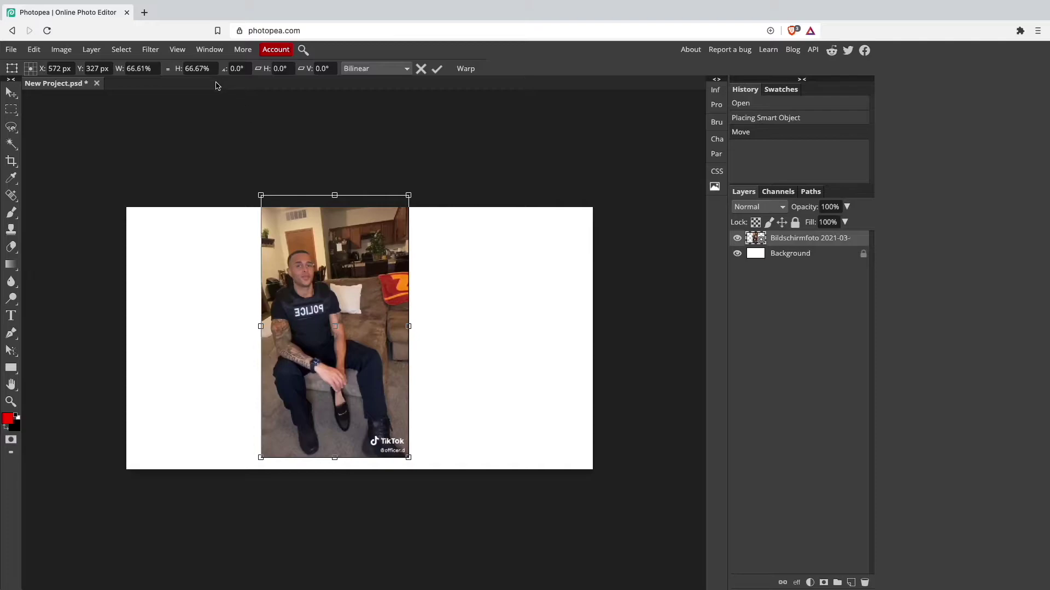
- Scale the seated officer photo to 71% width and height
{"action": "left_click", "coordinate": [197, 69]}
{"action": "double_click", "coordinate": [197, 68]}
{"action": "type", "text": "71"}
{"action": "double_click", "coordinate": [140, 69]}
{"action": "type", "text": "71"}
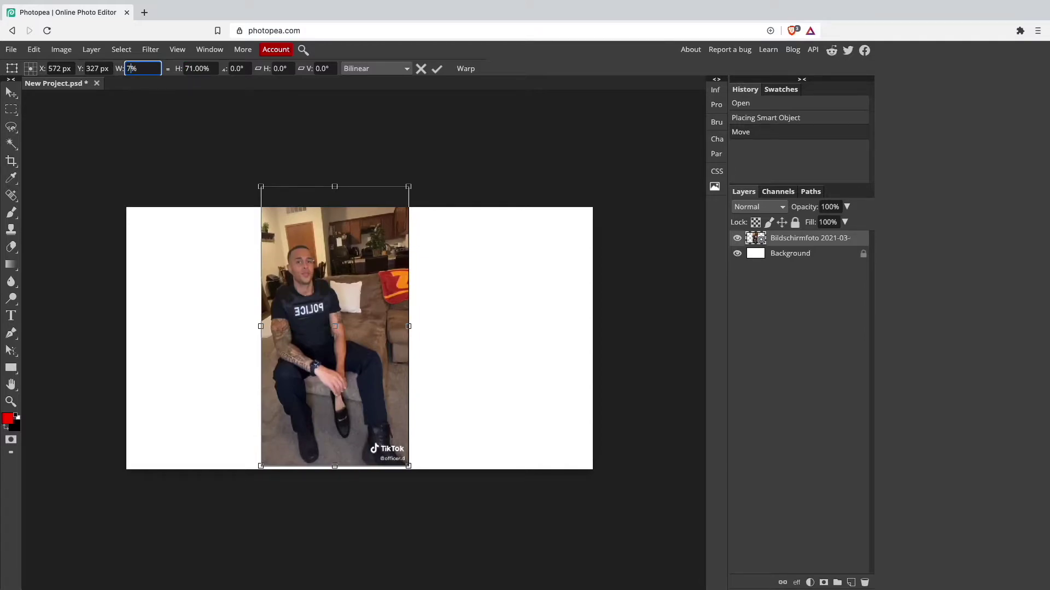
{"action": "left_click", "coordinate": [436, 68]}
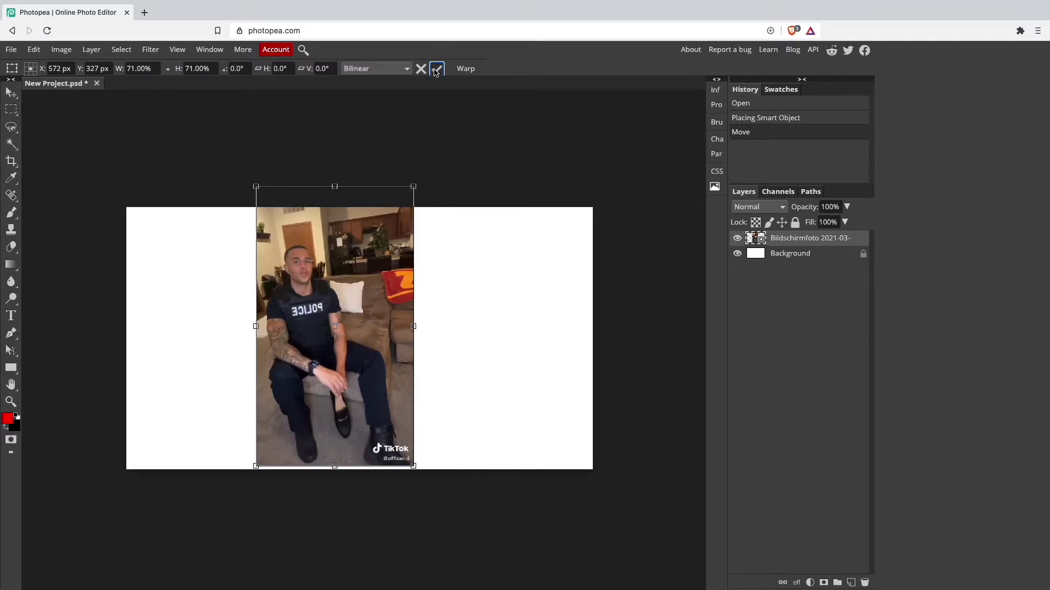
- Move the seated officer photo flush against the canvas's left edge
{"action": "left_click", "coordinate": [11, 93]}
{"action": "left_click_drag", "start_coordinate": [324, 352], "coordinate": [195, 353]}
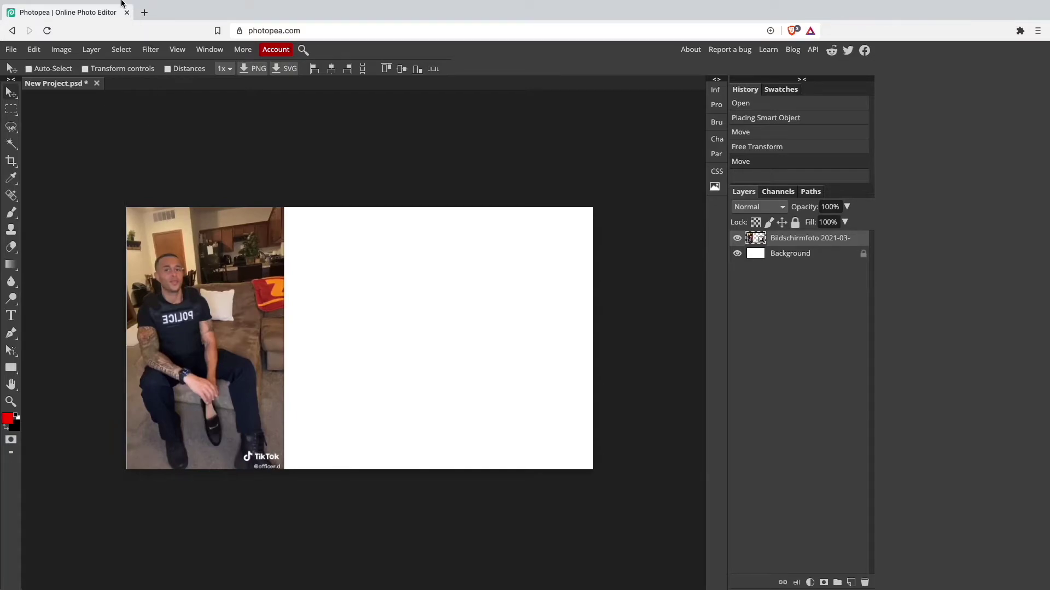
{"action": "left_click", "coordinate": [36, 22]}
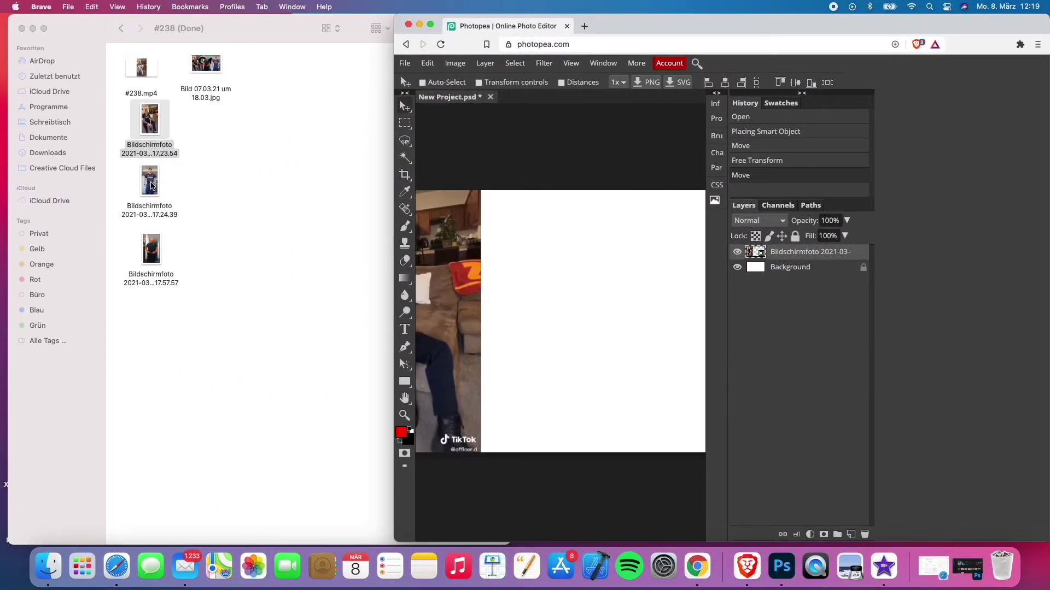
- Place the standing bald officer screenshot and scale it to 71%
{"action": "left_click_drag", "start_coordinate": [150, 249], "coordinate": [528, 269]}
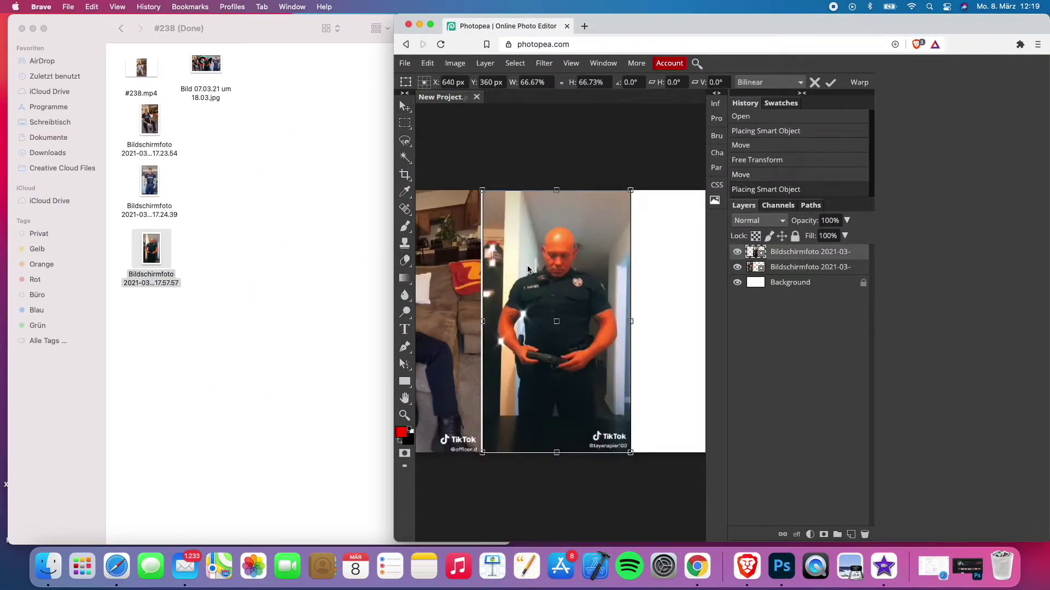
{"action": "left_click", "coordinate": [541, 82]}
{"action": "double_click", "coordinate": [541, 83]}
{"action": "type", "text": "71"}
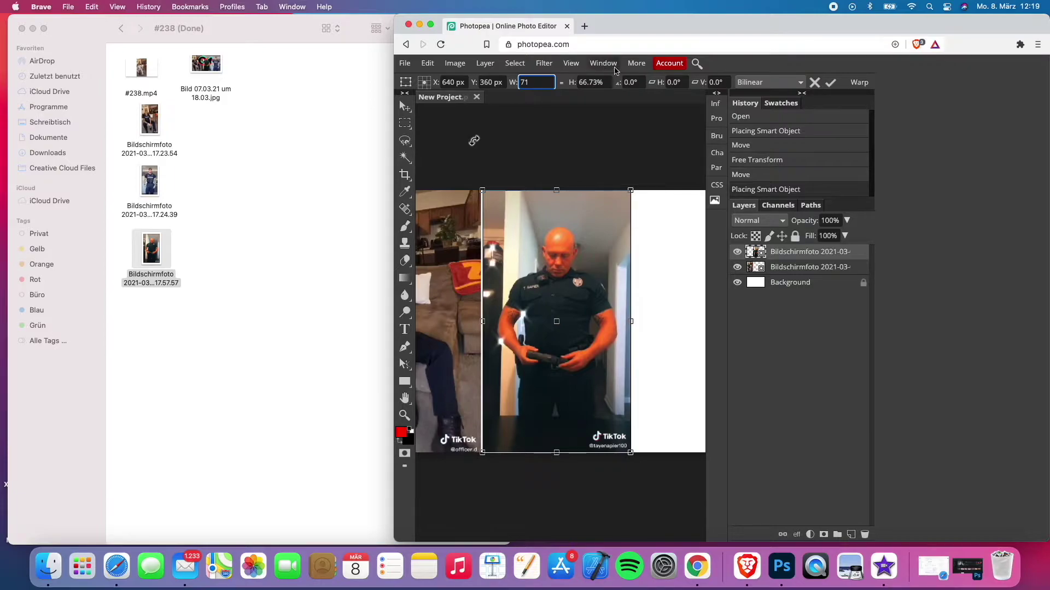
{"action": "double_click", "coordinate": [592, 83]}
{"action": "type", "text": "71"}
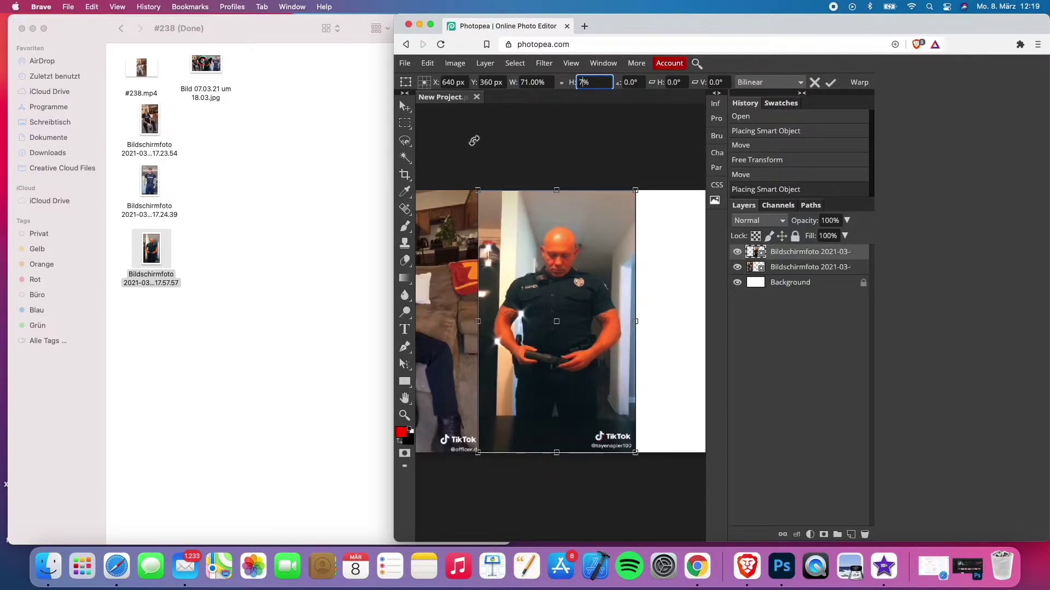
{"action": "left_click", "coordinate": [831, 82]}
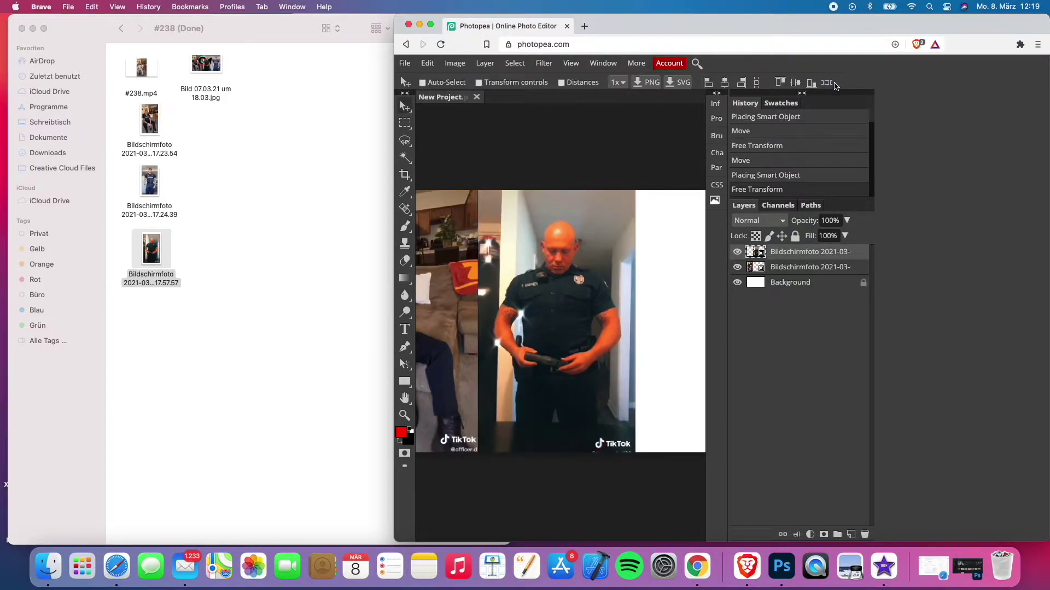
- Place the third officer screenshot and resize it to 72% width and 71% height
{"action": "left_click_drag", "start_coordinate": [157, 174], "coordinate": [637, 256]}
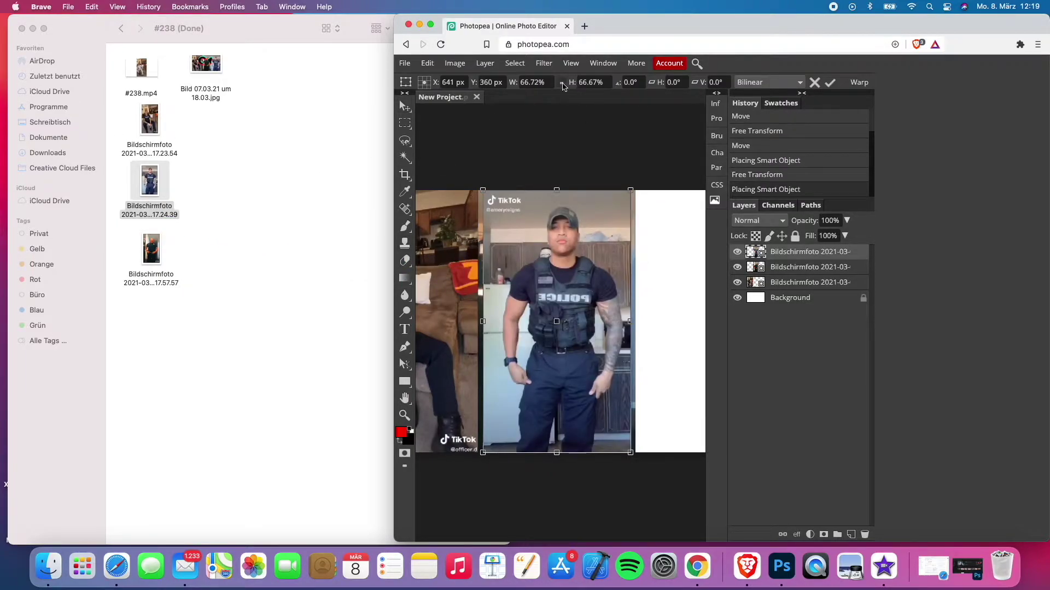
{"action": "left_click", "coordinate": [535, 82]}
{"action": "type", "text": "72"}
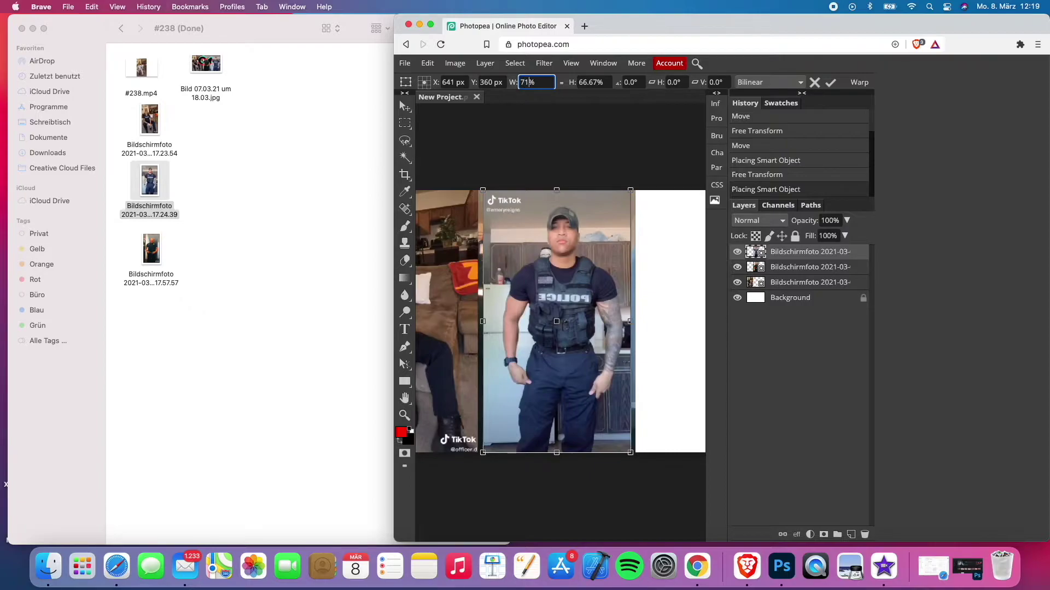
{"action": "key", "text": "Return"}
{"action": "type", "text": "71"}
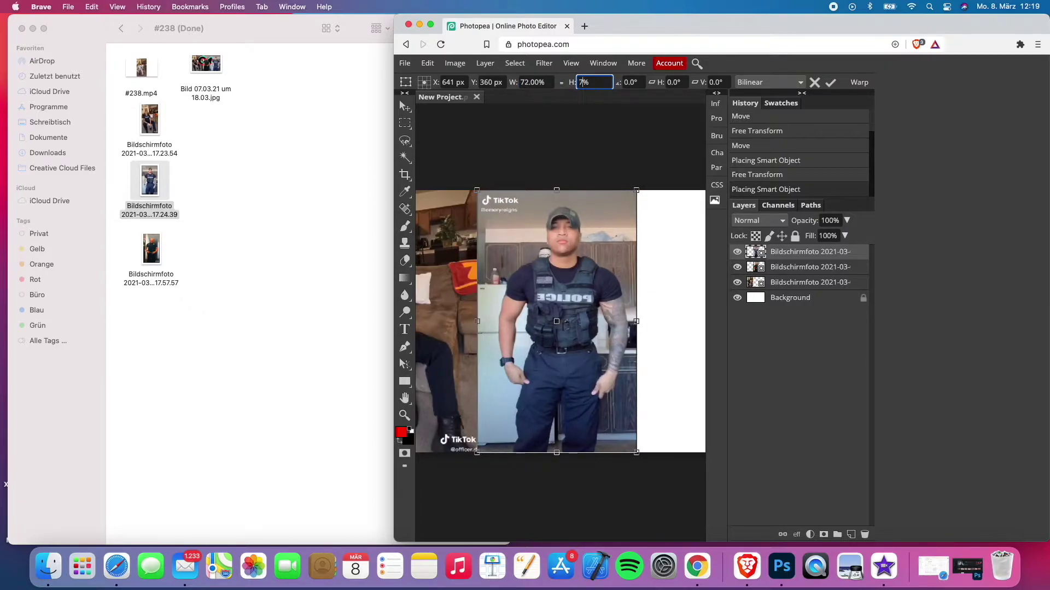
{"action": "key", "text": "Return"}
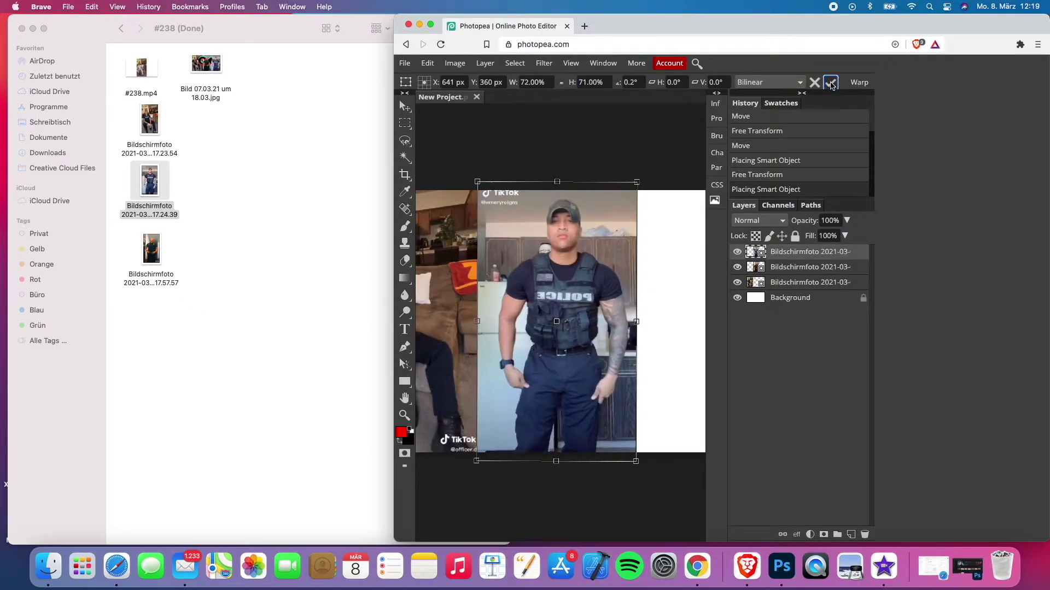
{"action": "left_click", "coordinate": [831, 82]}
{"action": "left_click", "coordinate": [430, 24]}
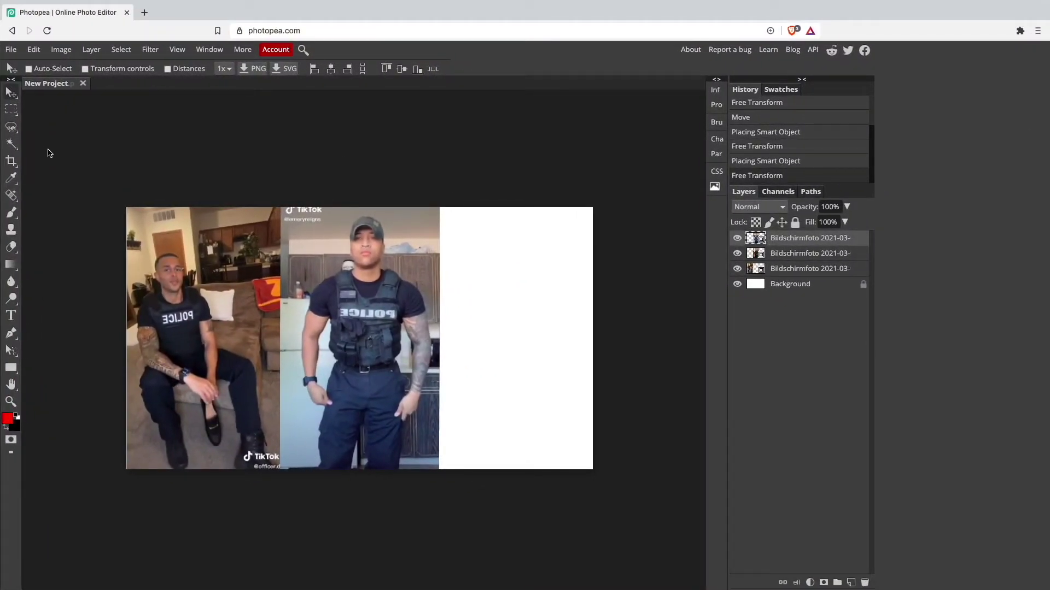
- Shift the right-hand officer photo into place and move the bald officer's layer to the top
{"action": "left_click_drag", "start_coordinate": [351, 315], "coordinate": [506, 311]}
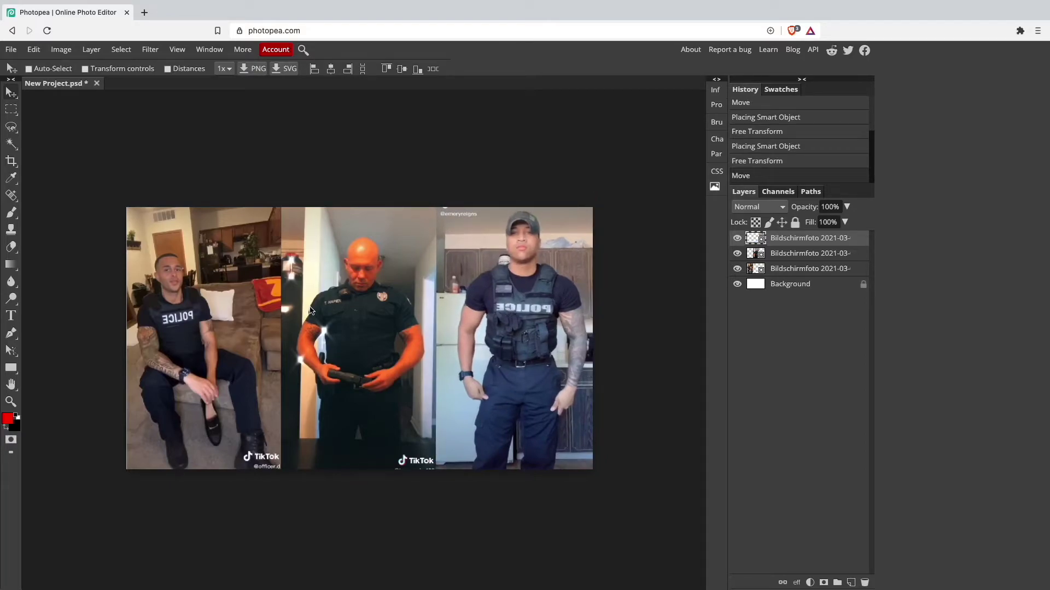
{"action": "left_click_drag", "start_coordinate": [848, 239], "coordinate": [805, 253]}
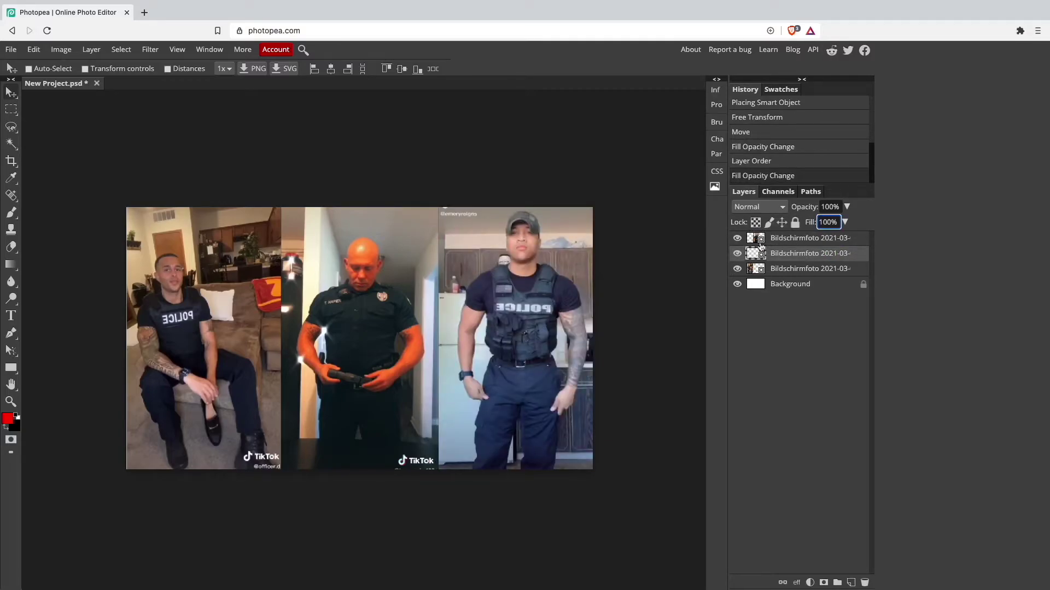
{"action": "left_click", "coordinate": [806, 240]}
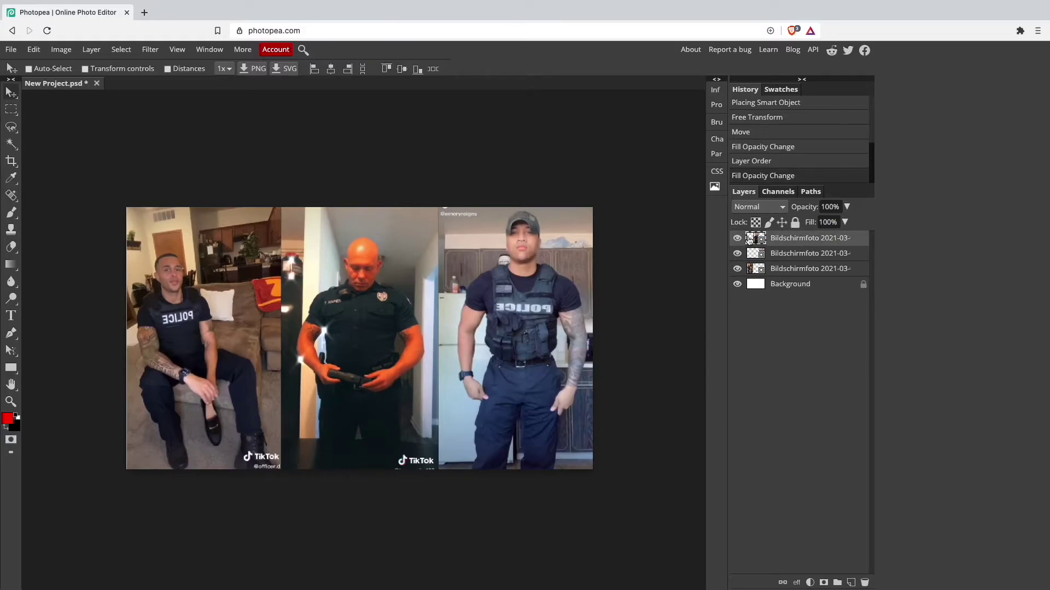
{"action": "left_click", "coordinate": [504, 208]}
{"action": "key", "text": "ctrl+0"}
{"action": "key", "text": "l"}
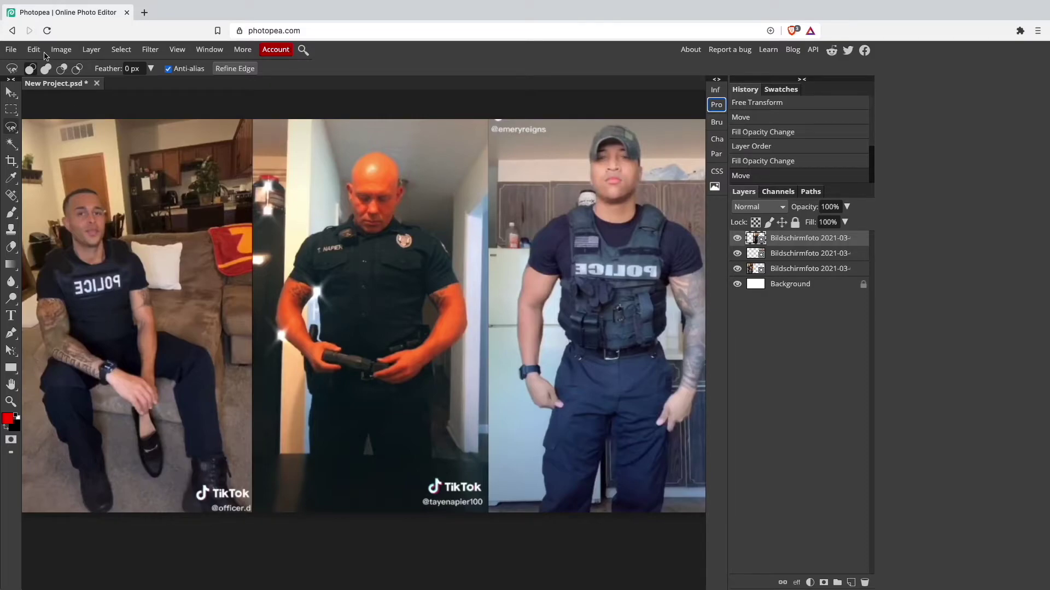
- Trace the bald centre officer's outline with the Magnetic Lasso and close the selection
{"action": "left_click", "coordinate": [11, 128]}
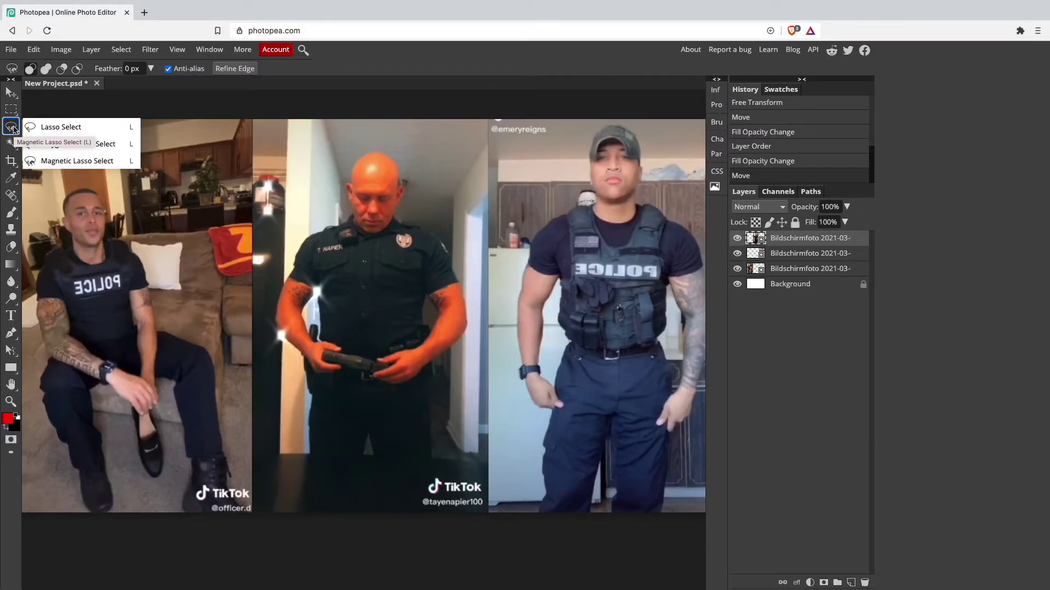
{"action": "left_click", "coordinate": [67, 165]}
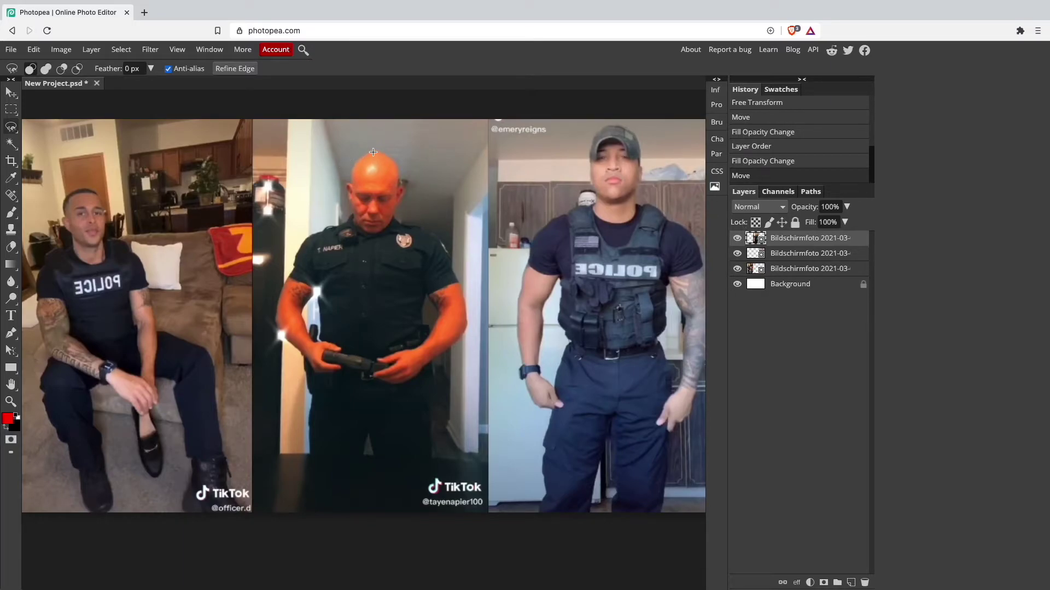
{"action": "mouse_move", "coordinate": [374, 150]}
{"action": "left_mouse_down"}
{"action": "mouse_move", "coordinate": [399, 165]}
{"action": "mouse_move", "coordinate": [396, 212]}
{"action": "left_mouse_up"}
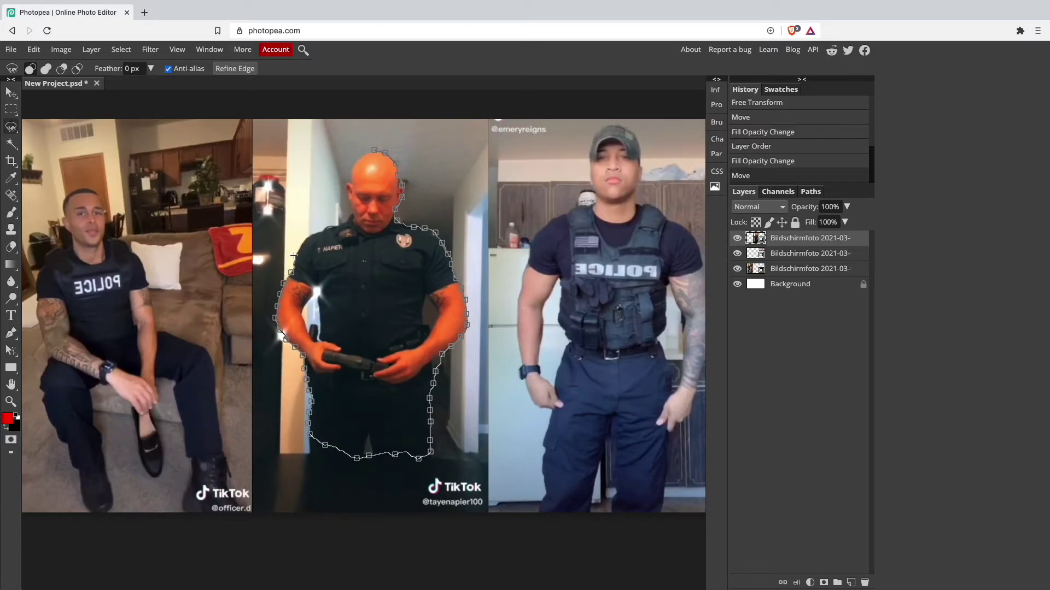
{"action": "left_click", "coordinate": [375, 150]}
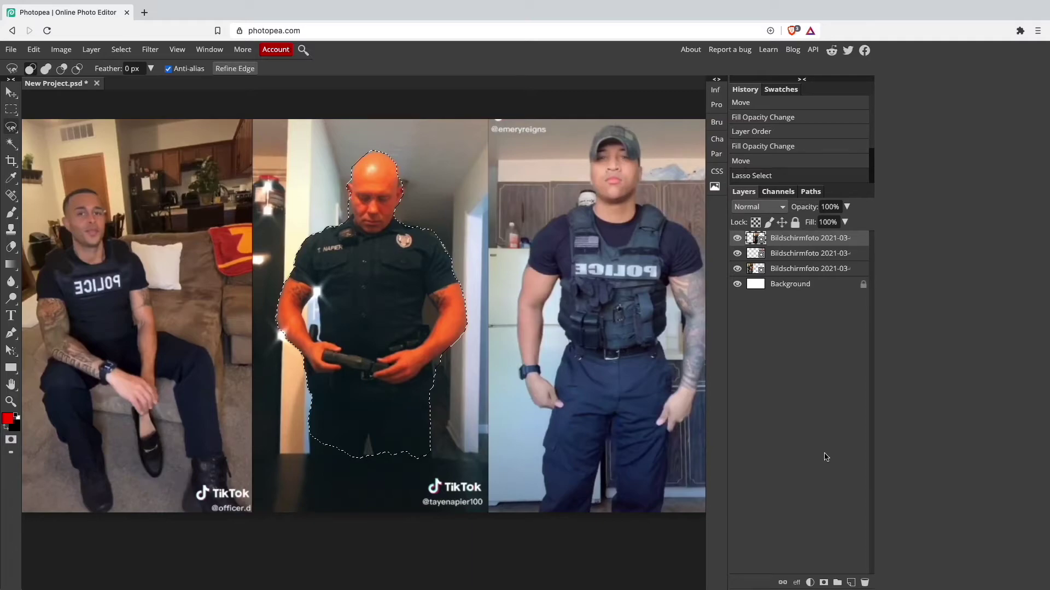
- Invert the officer selection and add a layer mask, leaving a white officer silhouette
{"action": "left_click", "coordinate": [824, 582]}
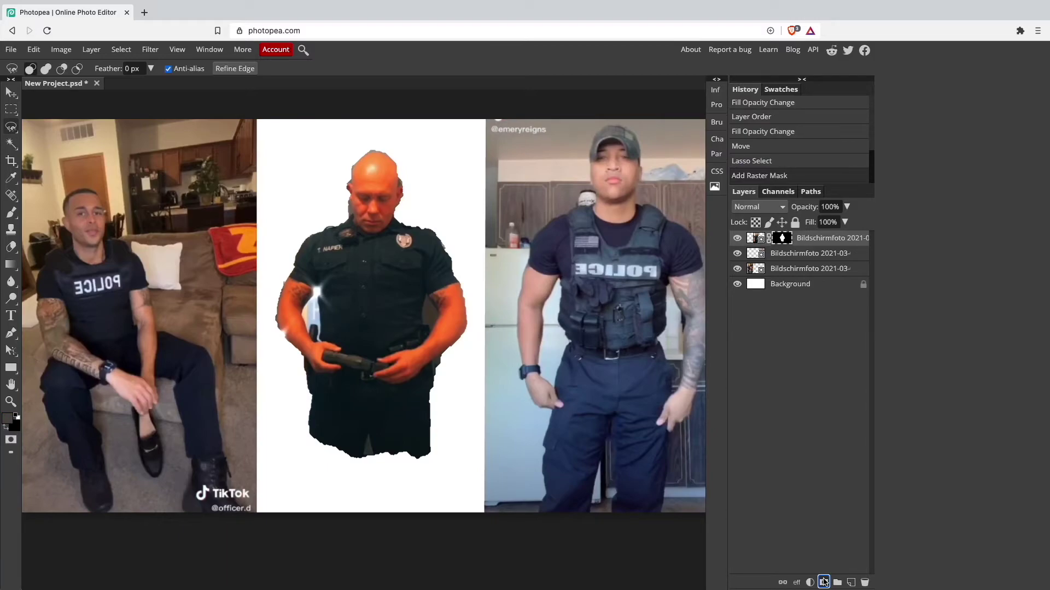
{"action": "left_click", "coordinate": [824, 582]}
{"action": "key", "text": "Delete"}
{"action": "key", "text": "Delete"}
{"action": "key", "text": "ctrl+z"}
{"action": "key", "text": "ctrl+z"}
{"action": "key", "text": "ctrl+z"}
{"action": "key", "text": "ctrl+z"}
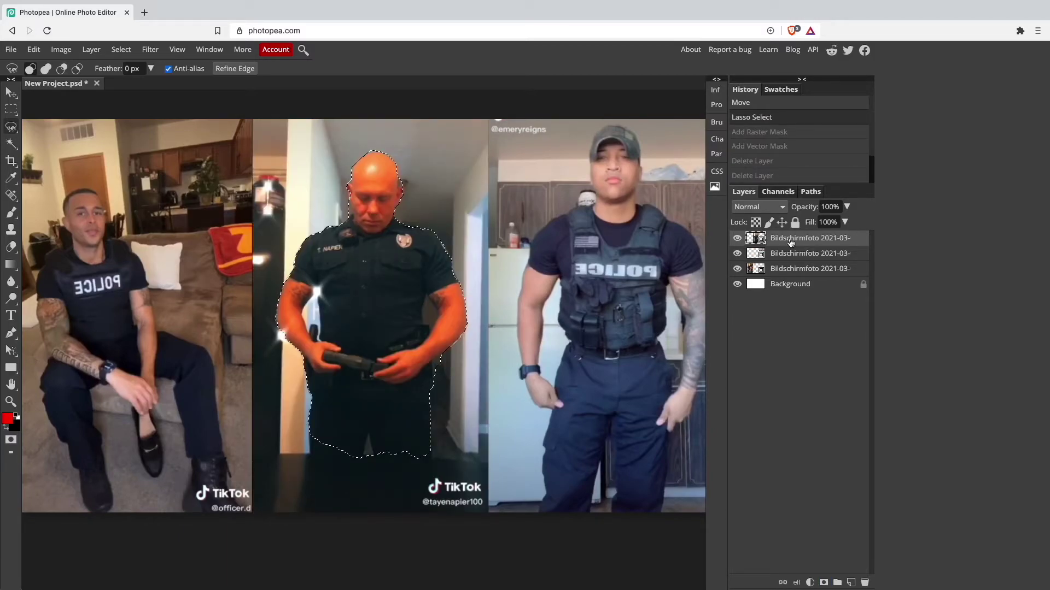
{"action": "left_click", "coordinate": [150, 49]}
{"action": "mouse_move", "coordinate": [126, 52]}
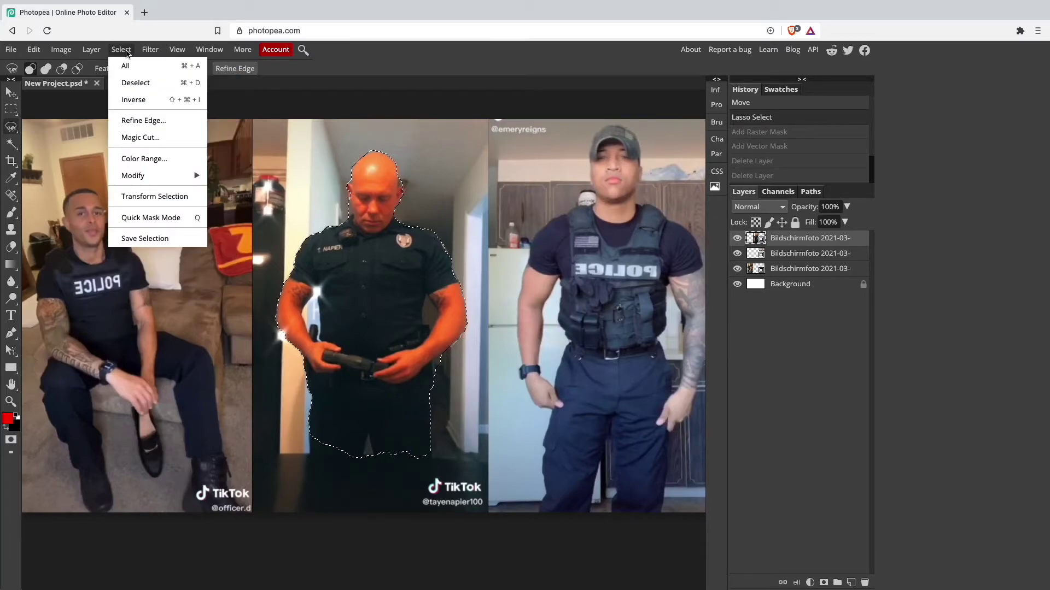
{"action": "left_click", "coordinate": [138, 100]}
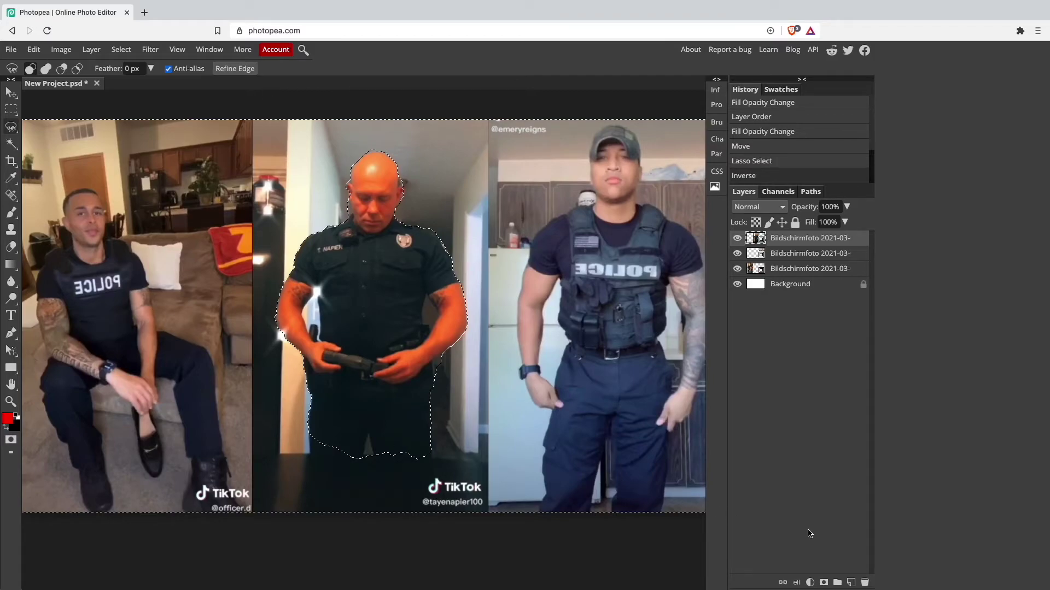
{"action": "left_click", "coordinate": [823, 582]}
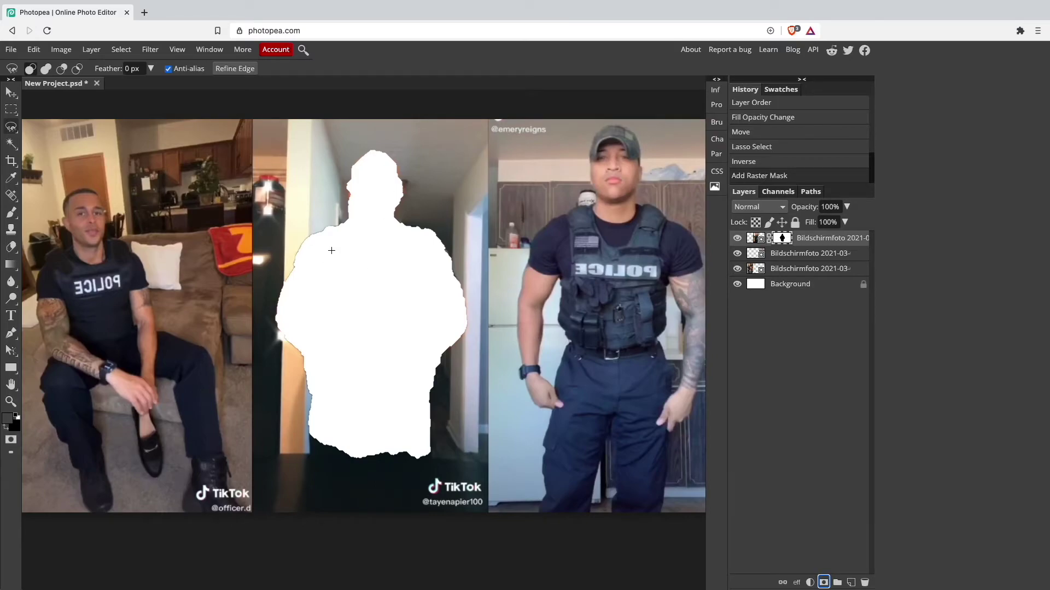
- Place tiktok-logo.png from the TikTok YouTube folder and move it onto the centre silhouette
{"action": "mouse_move", "coordinate": [5, 2]}
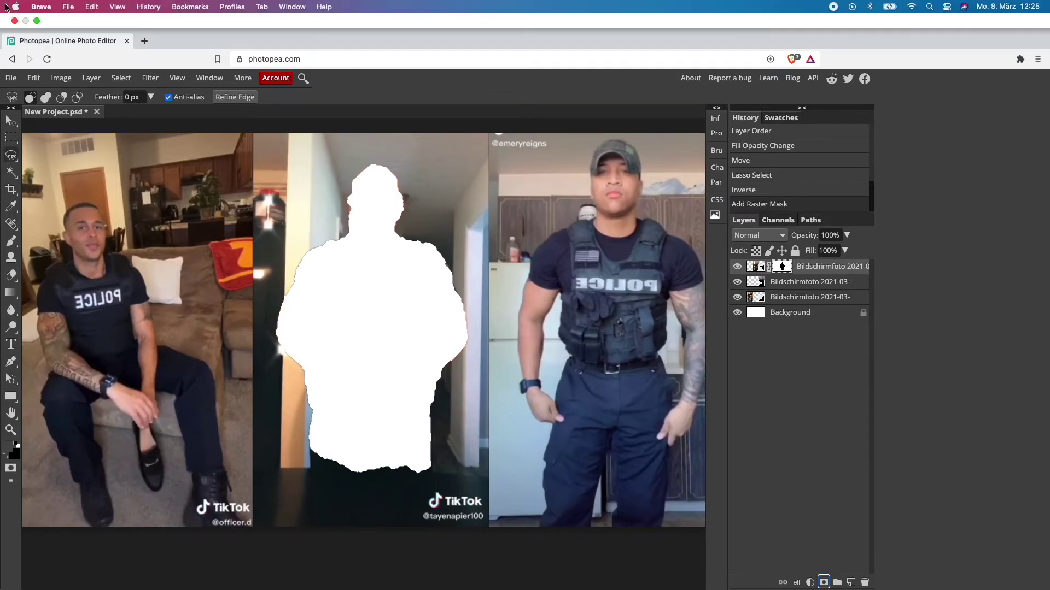
{"action": "left_click", "coordinate": [36, 21]}
{"action": "left_click", "coordinate": [211, 164]}
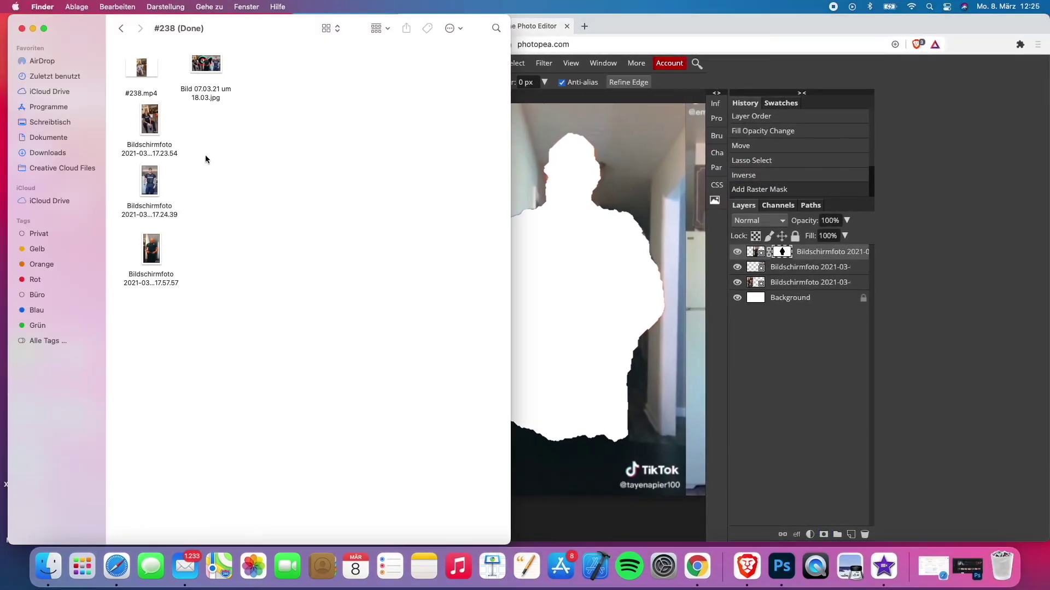
{"action": "left_click", "coordinate": [121, 29]}
{"action": "left_click", "coordinate": [121, 29]}
{"action": "left_click_drag", "start_coordinate": [329, 122], "coordinate": [650, 232]}
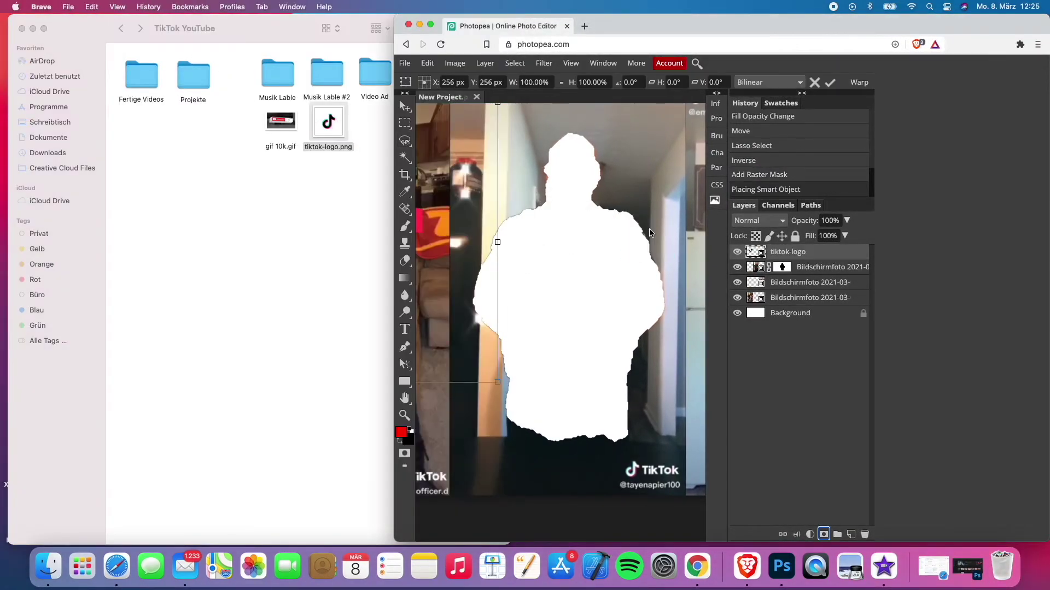
{"action": "left_click", "coordinate": [430, 25]}
{"action": "left_click_drag", "start_coordinate": [157, 259], "coordinate": [394, 271]}
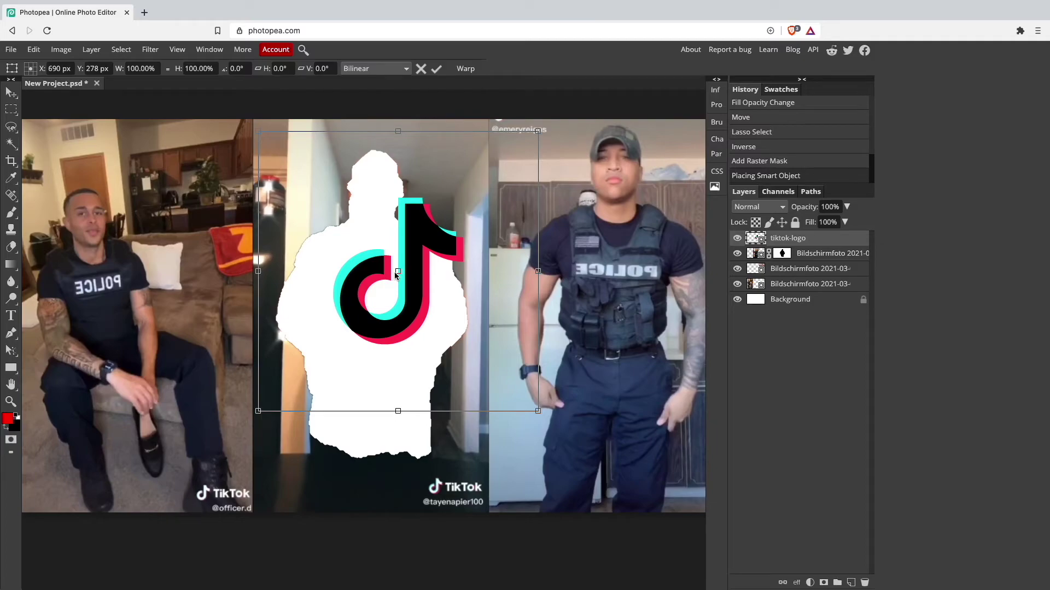
- Adjust the TikTok logo's position and rotate it 55°
{"action": "left_click_drag", "start_coordinate": [395, 271], "coordinate": [314, 289]}
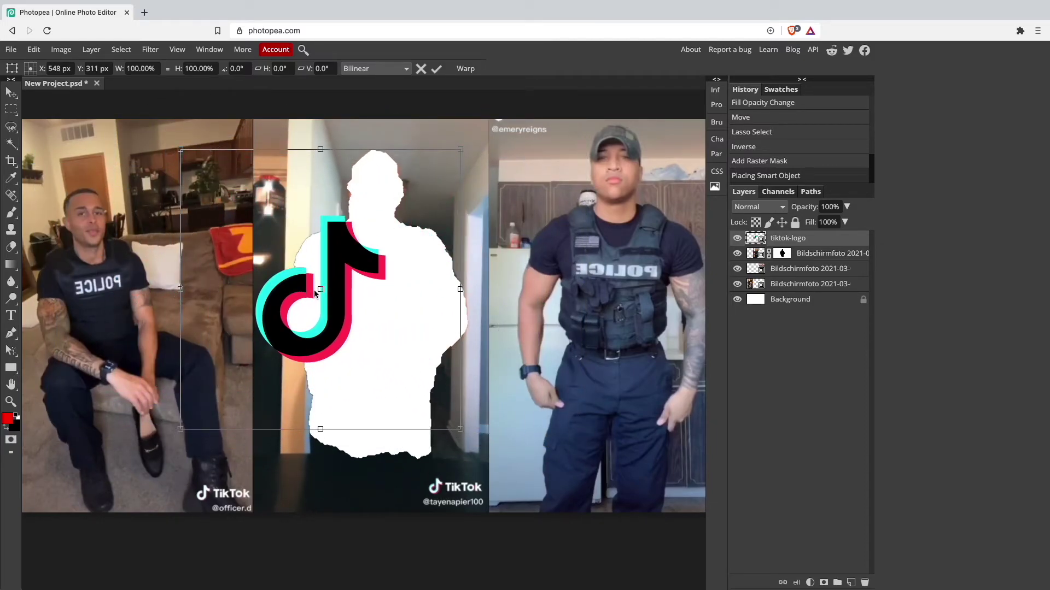
{"action": "left_click", "coordinate": [240, 68]}
{"action": "double_click", "coordinate": [243, 65]}
{"action": "type", "text": "55"}
{"action": "key", "text": "Return"}
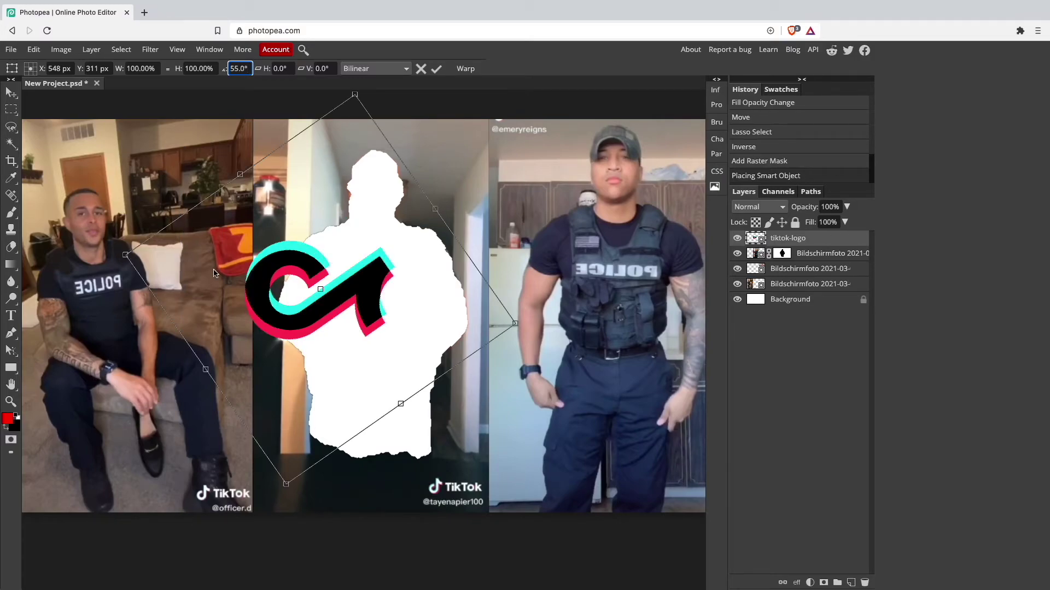
- Enlarge the logo to 220% and move it up and to the right
{"action": "left_click", "coordinate": [197, 69]}
{"action": "double_click", "coordinate": [197, 70]}
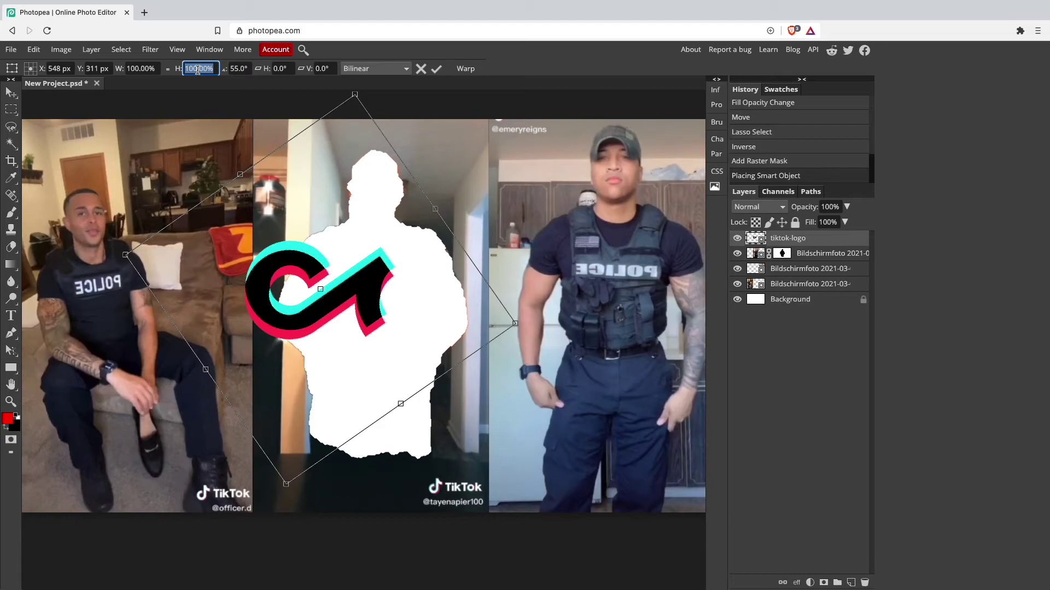
{"action": "type", "text": "2208"}
{"action": "left_click", "coordinate": [141, 67]}
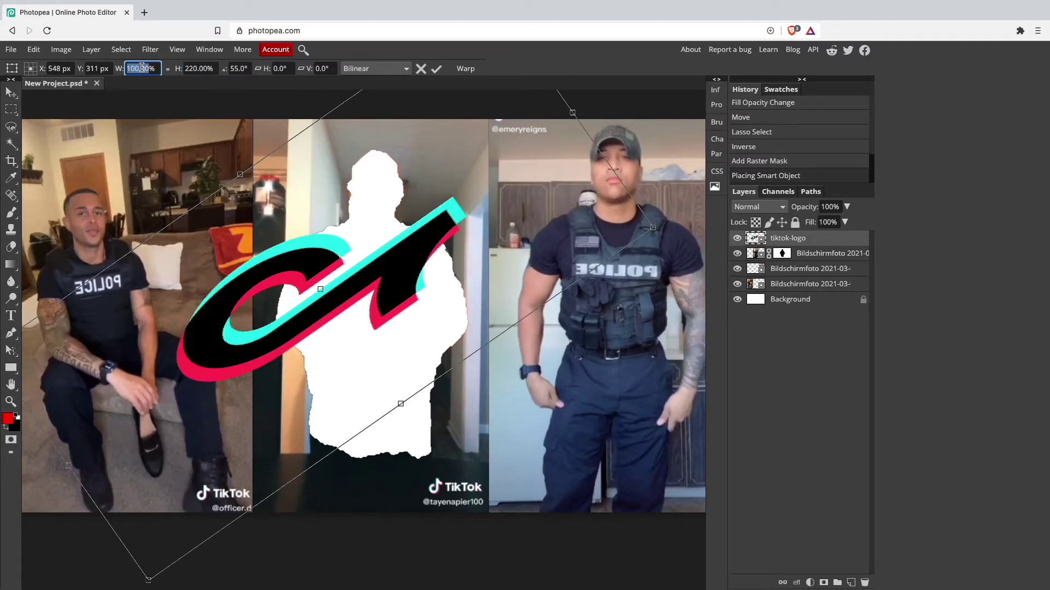
{"action": "type", "text": "220"}
{"action": "key", "text": "Return"}
{"action": "left_click", "coordinate": [144, 68]}
{"action": "double_click", "coordinate": [144, 68]}
{"action": "type", "text": "22"}
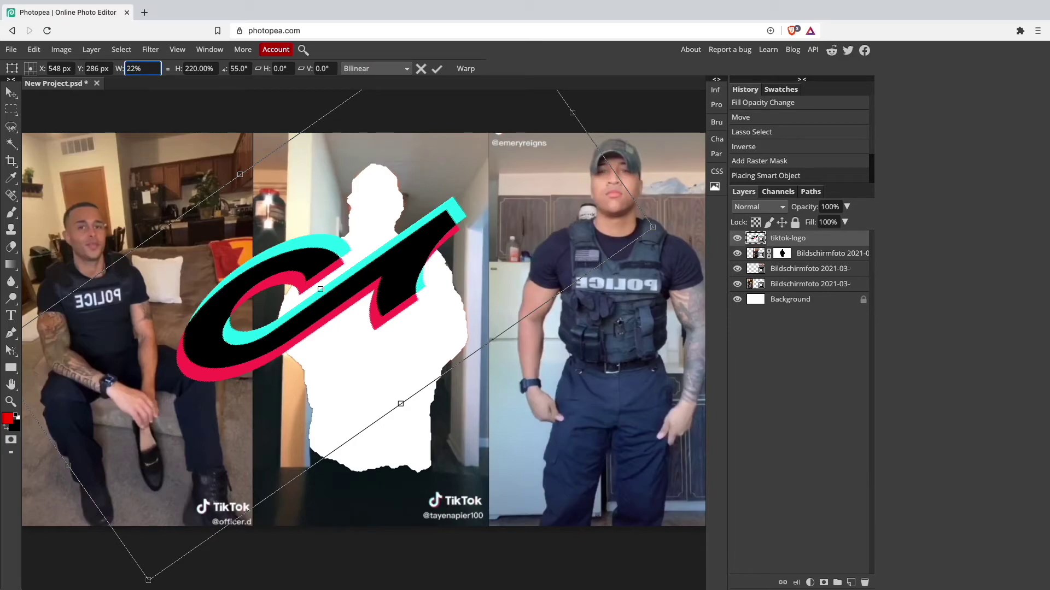
{"action": "type", "text": "0"}
{"action": "key", "text": "Return"}
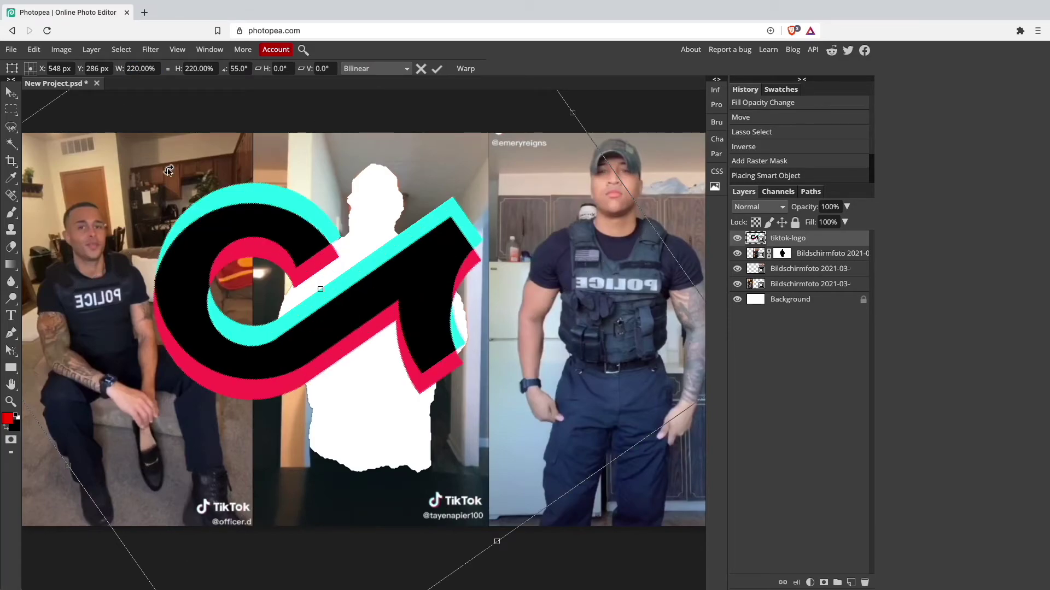
{"action": "left_click_drag", "start_coordinate": [453, 300], "coordinate": [484, 273]}
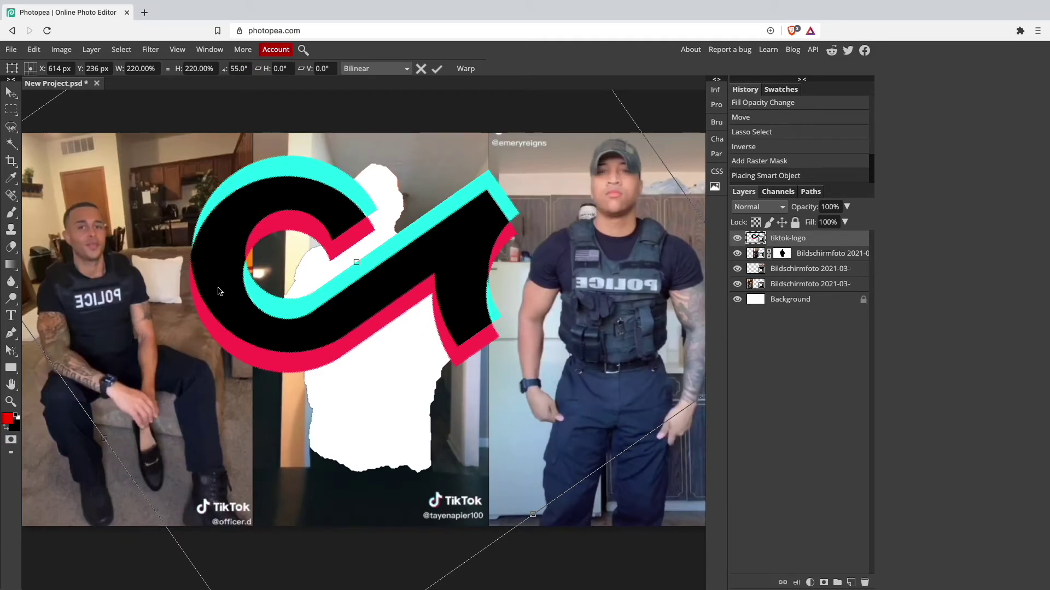
- Increase the logo's width and height to 240% and commit the transform
{"action": "left_click", "coordinate": [137, 68]}
{"action": "left_click_drag", "start_coordinate": [133, 68], "coordinate": [135, 69]}
{"action": "type", "text": "2"}
{"action": "left_click", "coordinate": [200, 68]}
{"action": "double_click", "coordinate": [201, 69]}
{"action": "type", "text": "240"}
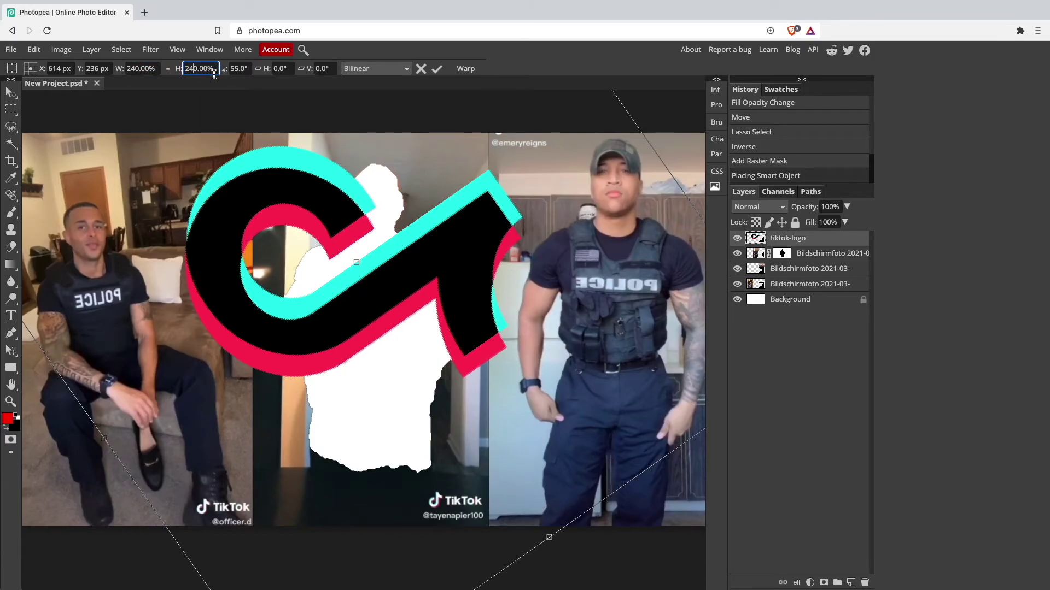
{"action": "key", "text": "Return"}
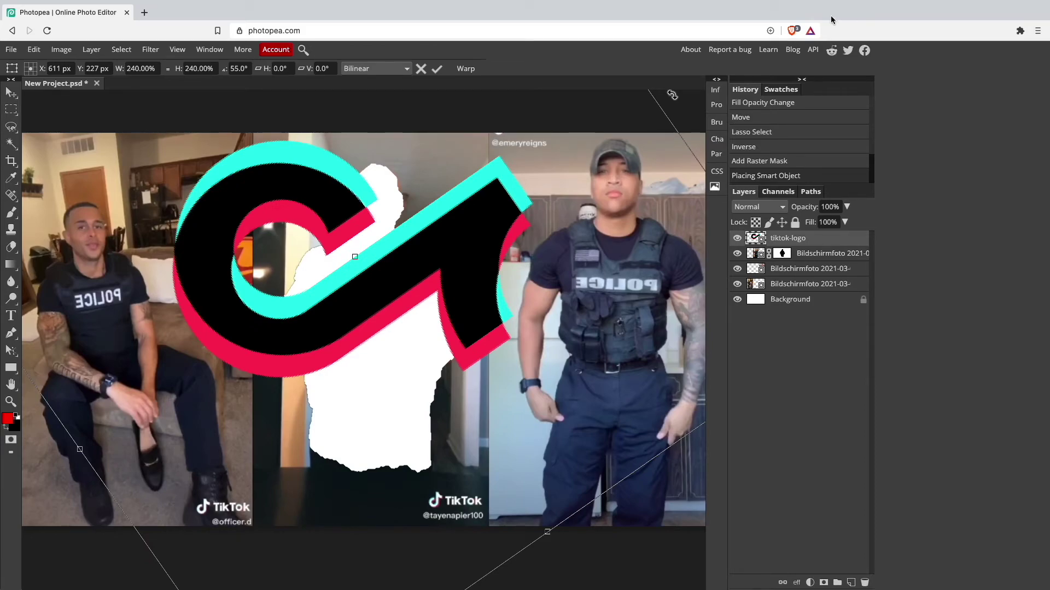
{"action": "left_click", "coordinate": [436, 69]}
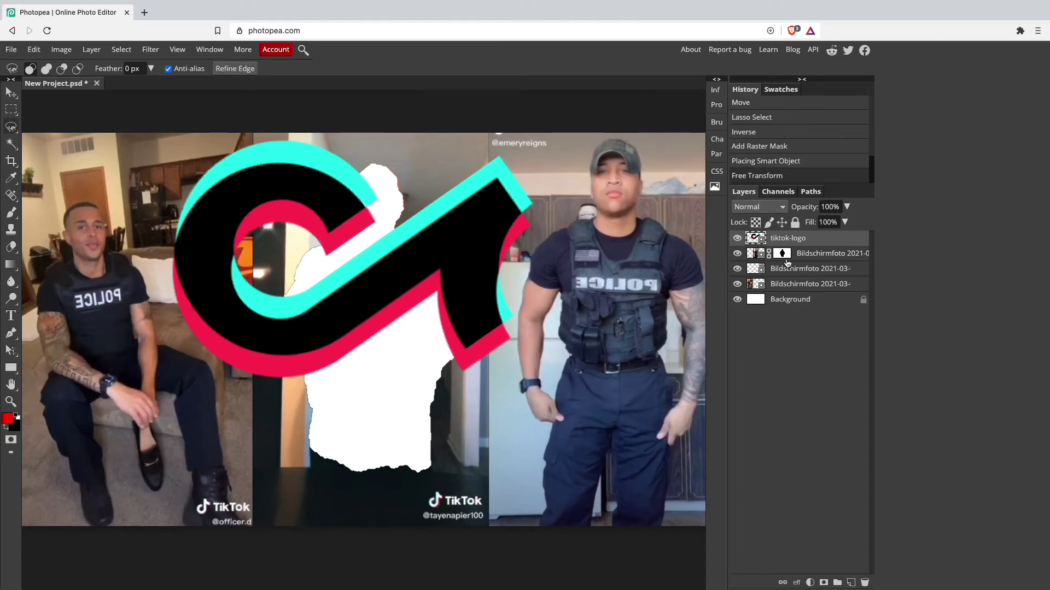
- Move the officer's cut-out mask from the Bildschirmfoto layer onto the tiktok-logo layer, then zoom out
{"action": "left_click_drag", "start_coordinate": [788, 253], "coordinate": [788, 237]}
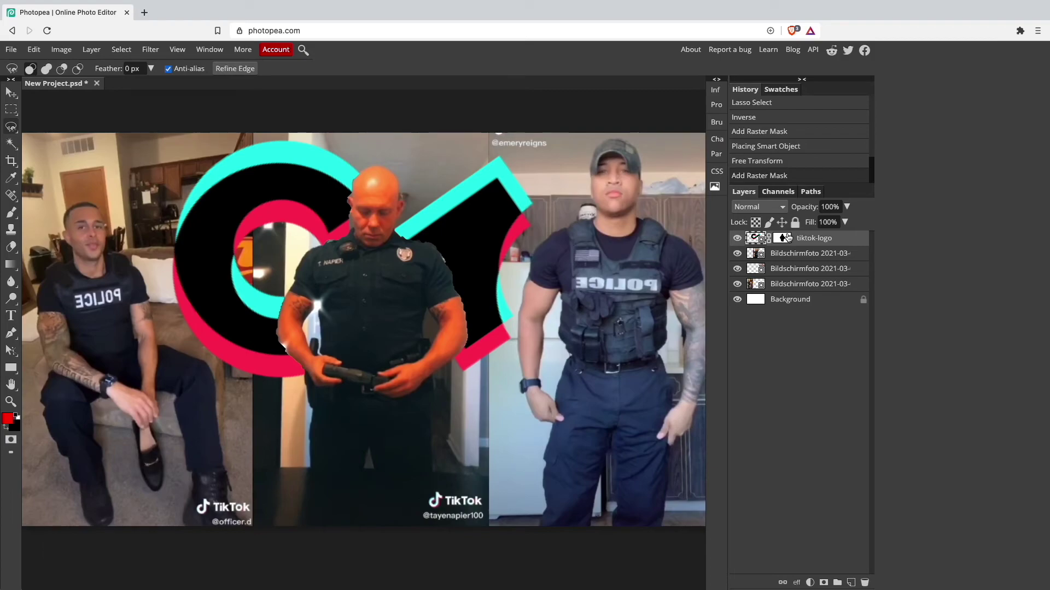
{"action": "scroll", "coordinate": [663, 323], "scroll_direction": "down", "scroll_amount": 4}
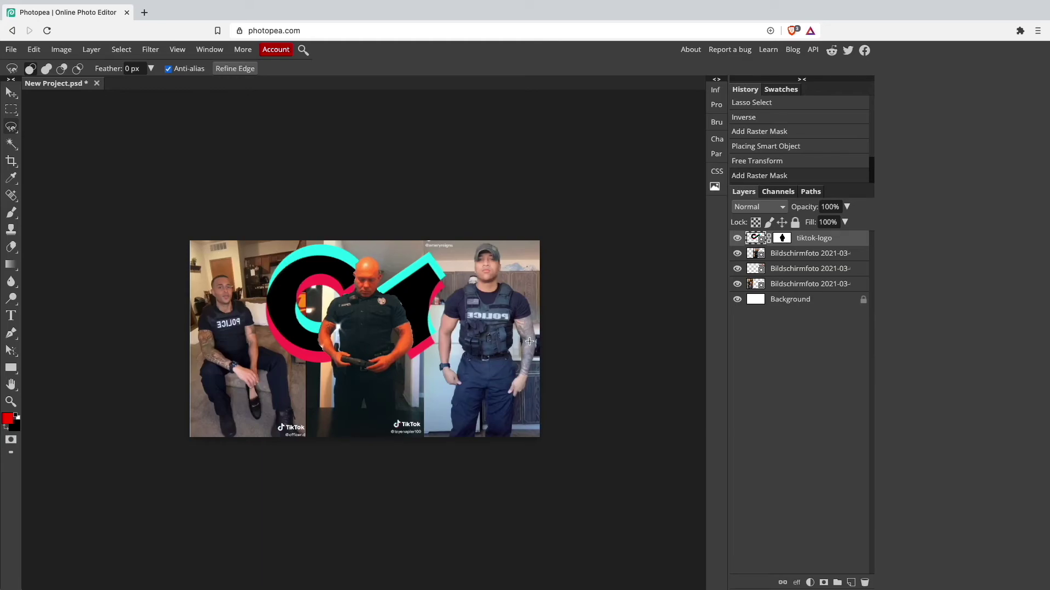
{"action": "left_click", "coordinate": [10, 50]}
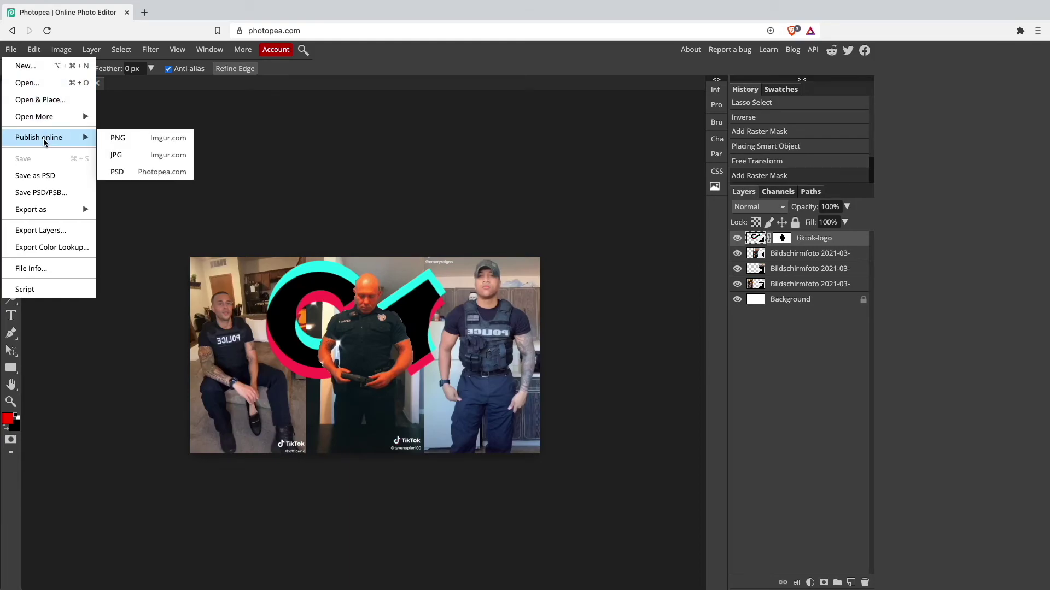
- Export the composite as a JPG at 100% quality and save it into Downloads
{"action": "mouse_move", "coordinate": [48, 209]}
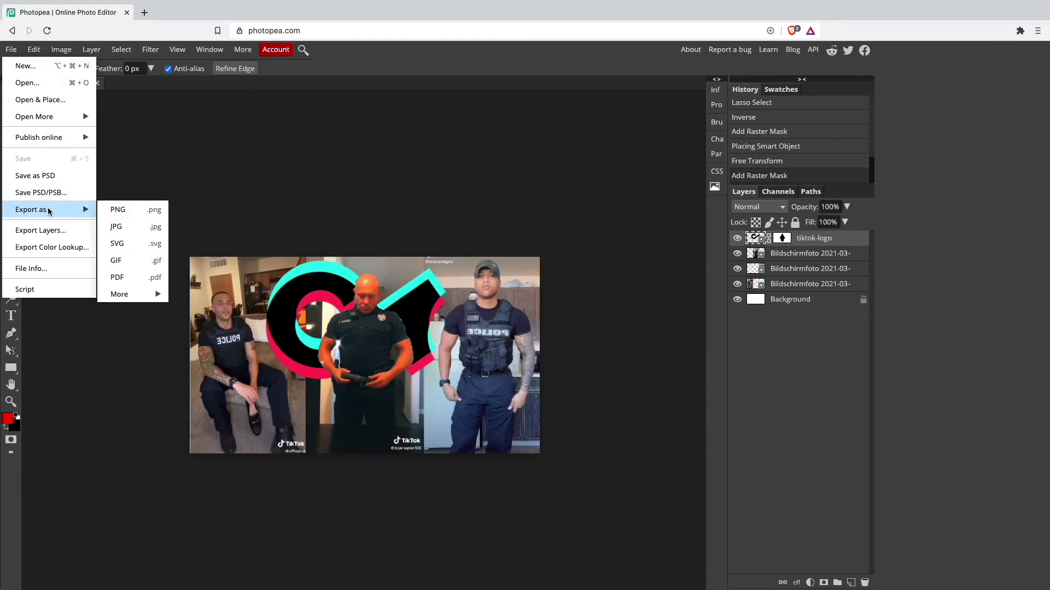
{"action": "left_click", "coordinate": [122, 227]}
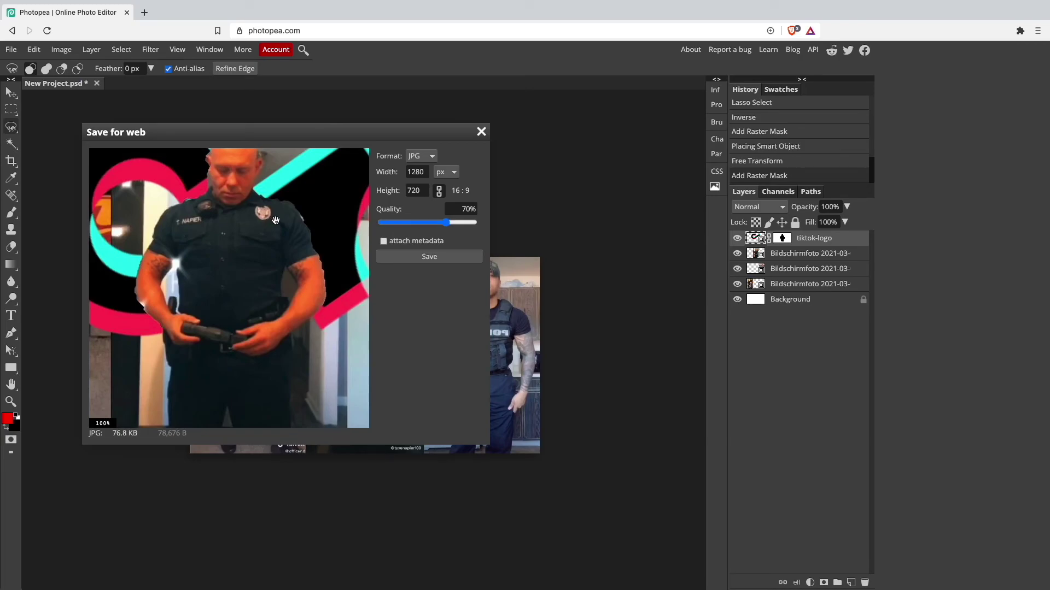
{"action": "left_click_drag", "start_coordinate": [446, 222], "coordinate": [528, 225]}
{"action": "left_click", "coordinate": [436, 259]}
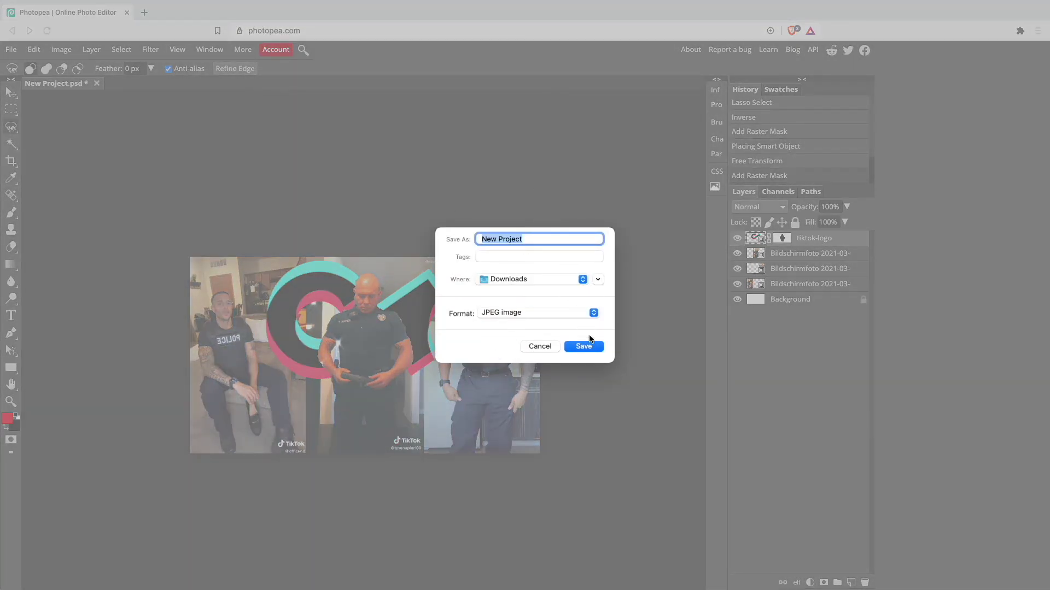
{"action": "left_click", "coordinate": [585, 346]}
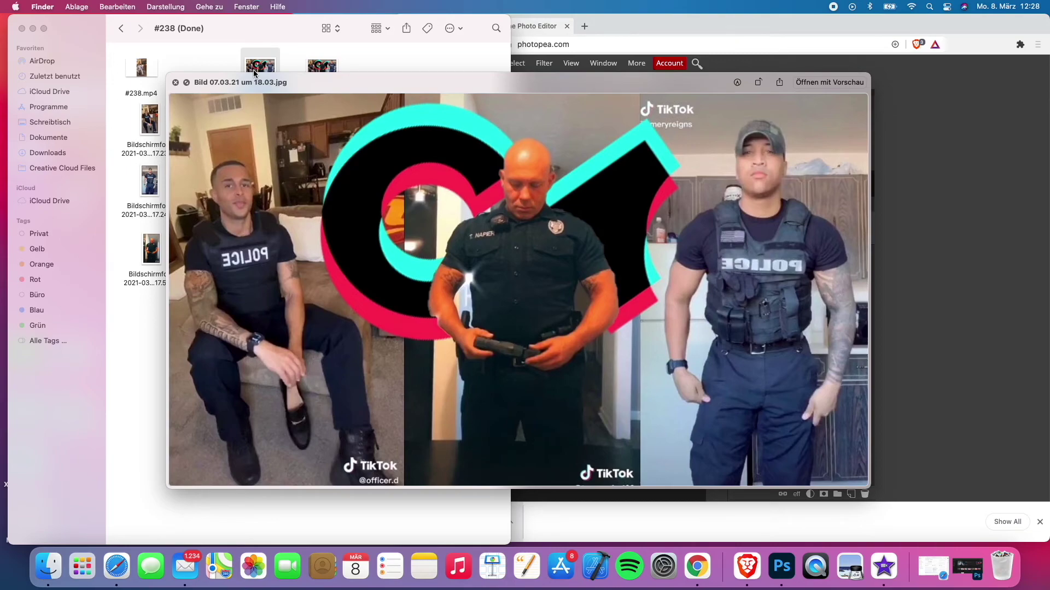
- Flip between New Project.jpeg and Bild 07.03.21 um 18.03.jpg in Quick Look, then return to Photopea
{"action": "key", "text": "Right"}
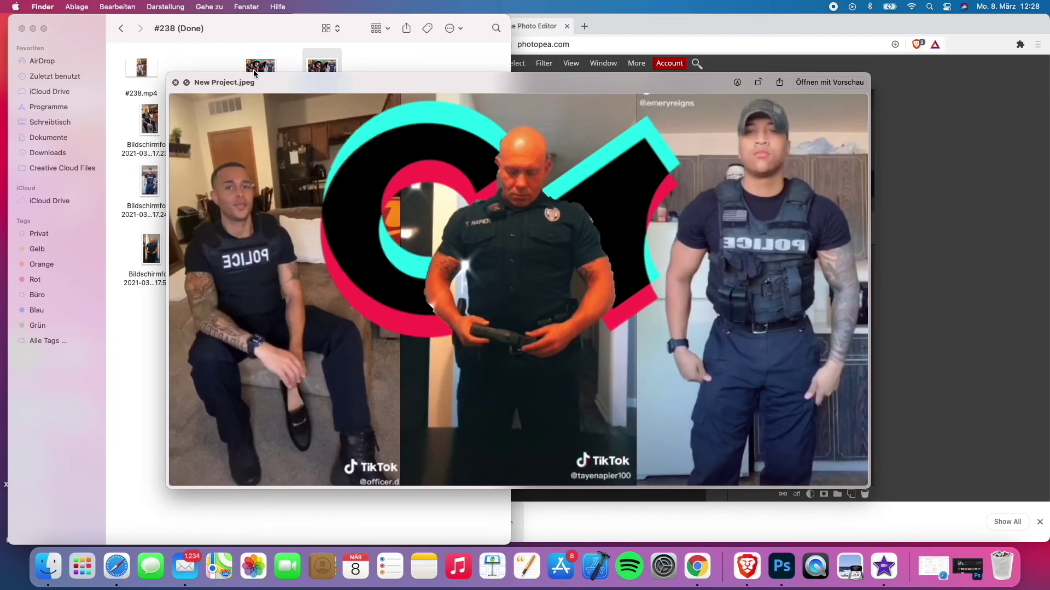
{"action": "key", "text": "Left"}
{"action": "key", "text": "Right"}
{"action": "key", "text": "Left"}
{"action": "key", "text": "Right"}
{"action": "key", "text": "Left"}
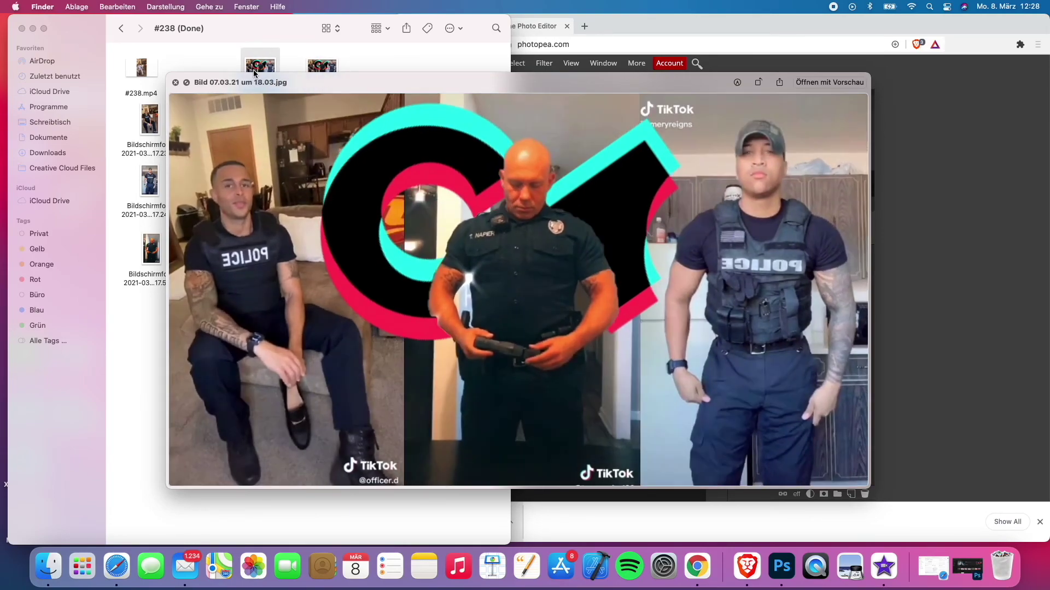
{"action": "key", "text": "Right"}
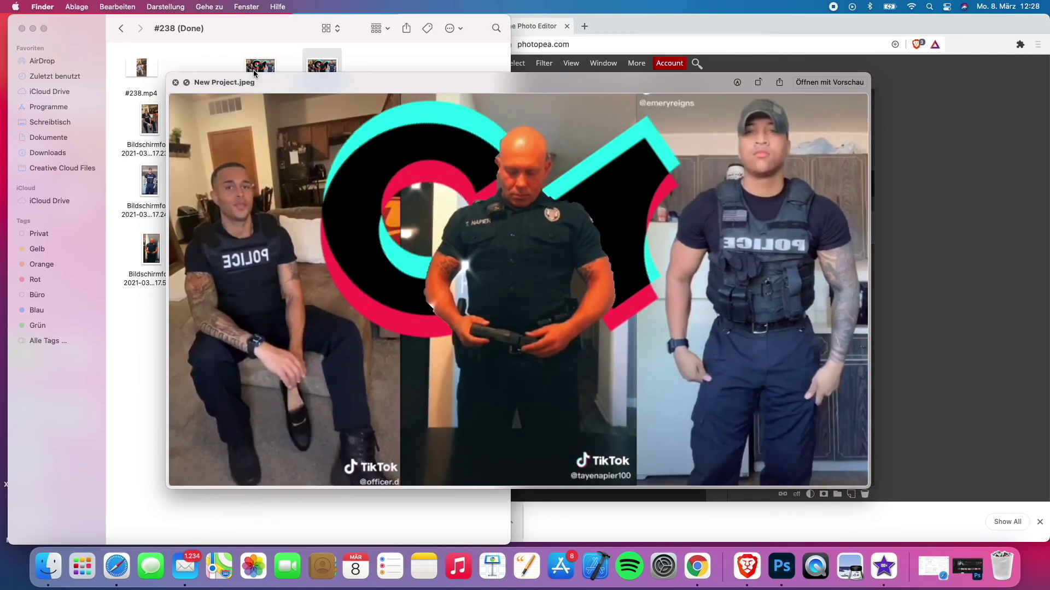
{"action": "key", "text": "Left"}
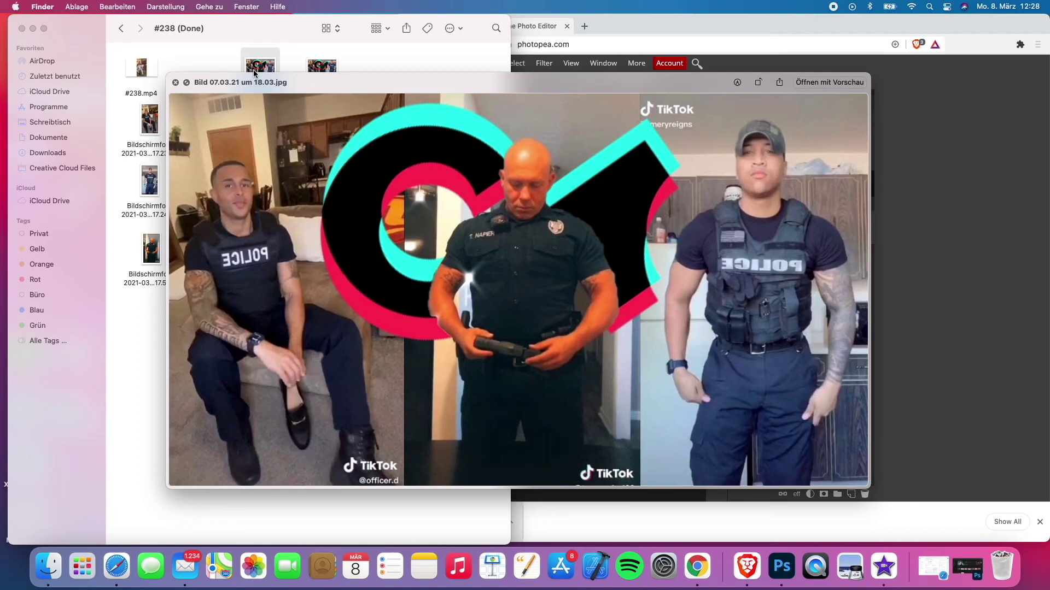
{"action": "key", "text": "Right"}
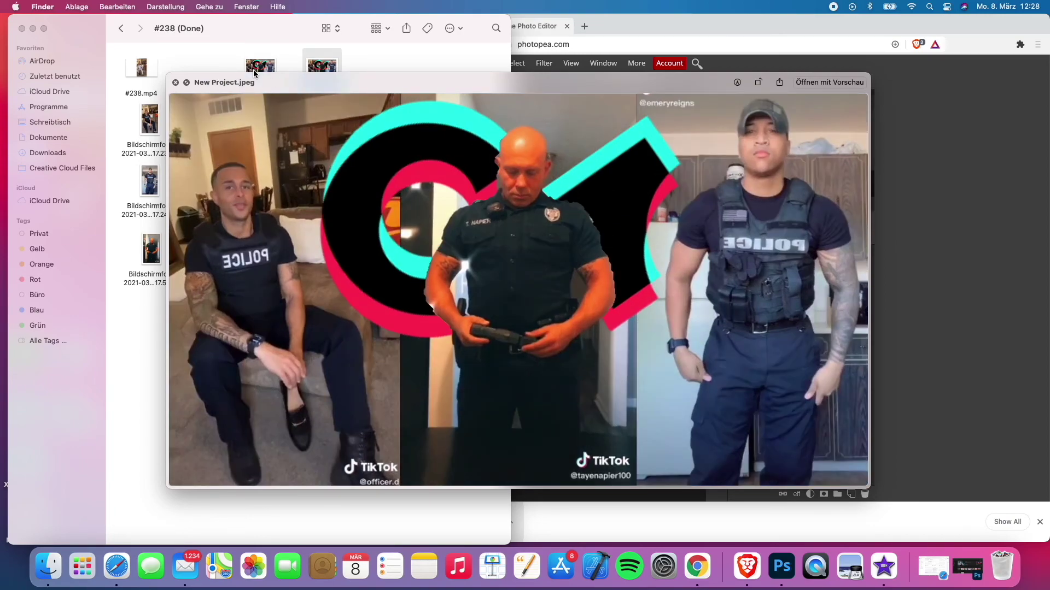
{"action": "left_click", "coordinate": [1006, 208]}
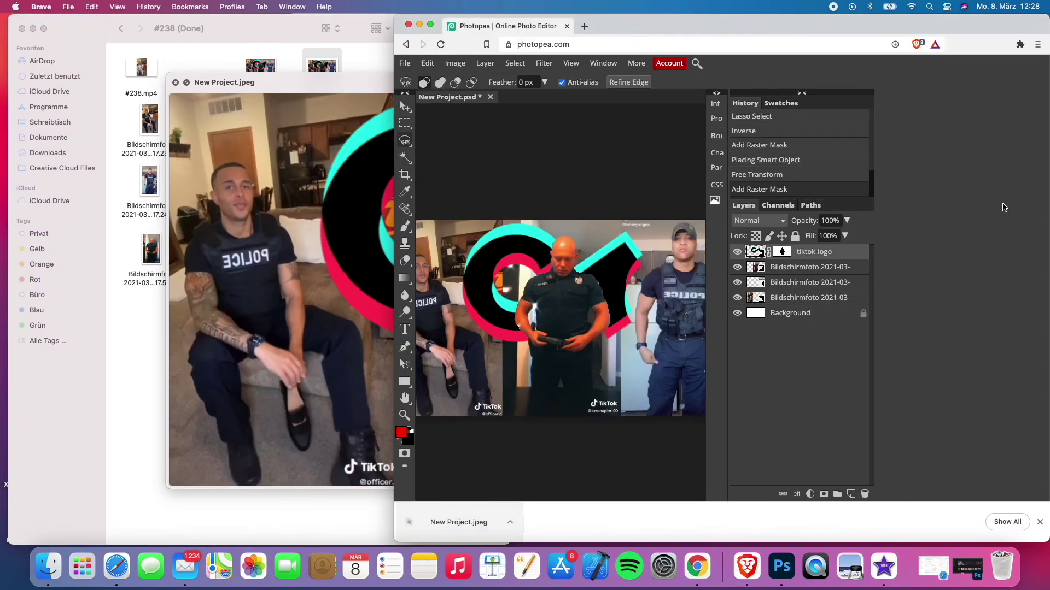
- Make the browser full screen again, close the download bar, and zoom in on the composite
{"action": "left_click", "coordinate": [431, 25]}
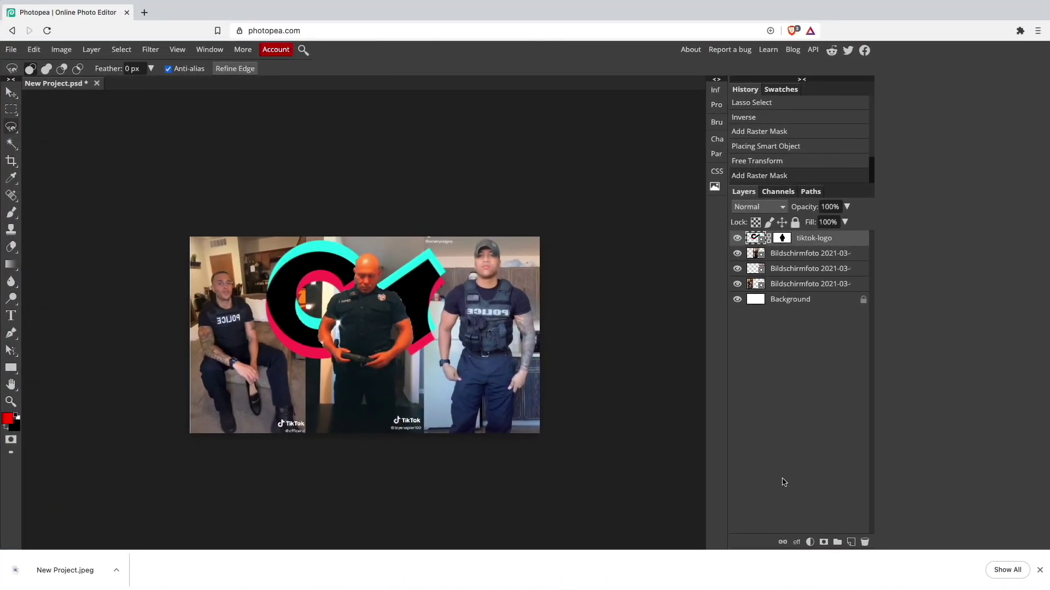
{"action": "left_click", "coordinate": [1040, 570]}
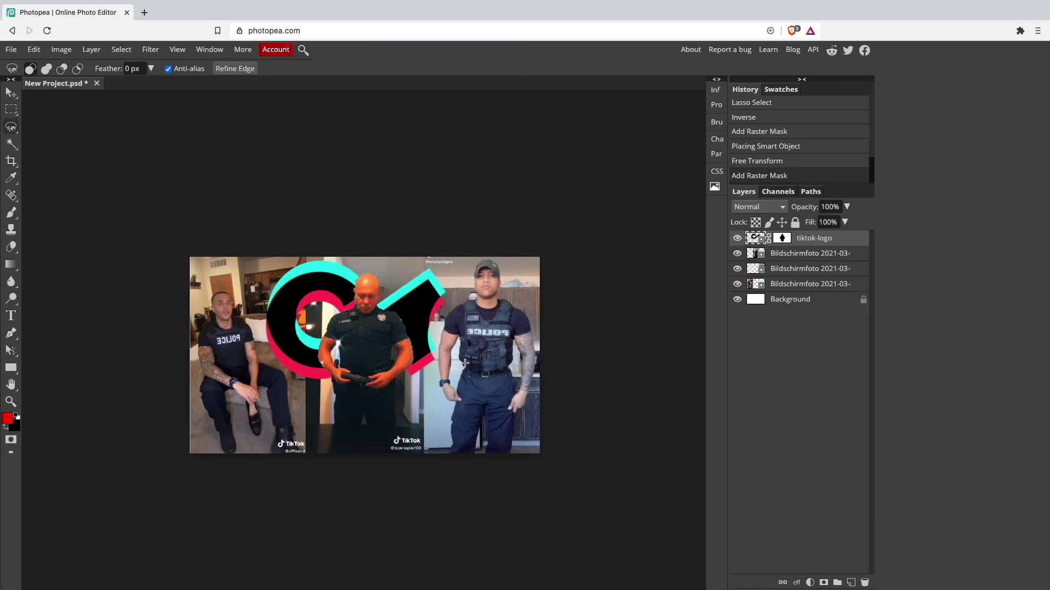
{"action": "key", "text": "super+plus"}
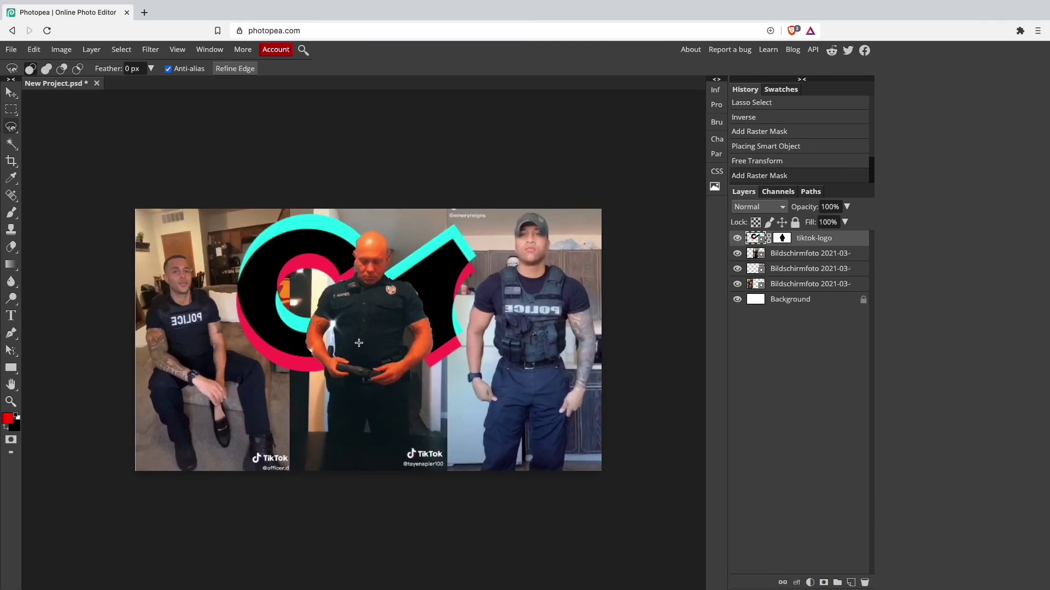